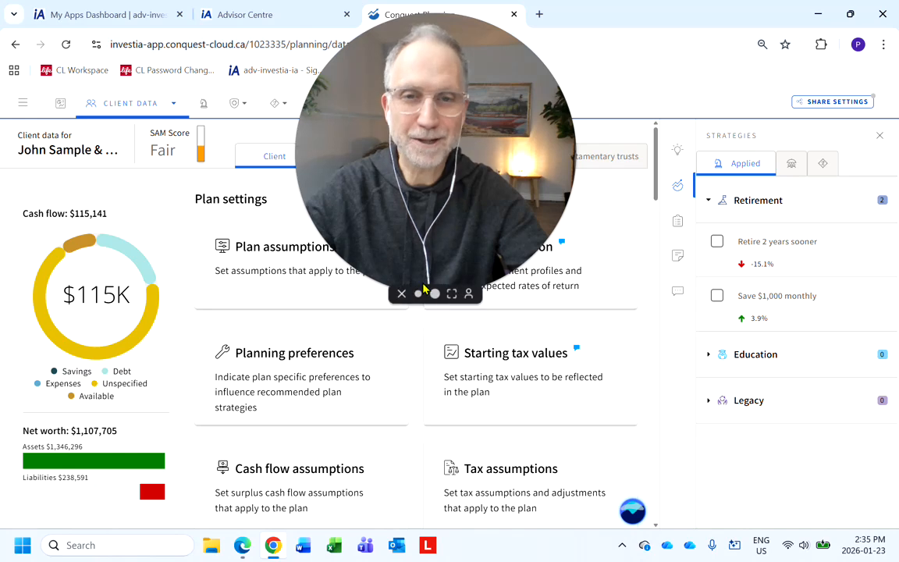
click(419, 294)
drag(389, 227, 121, 441)
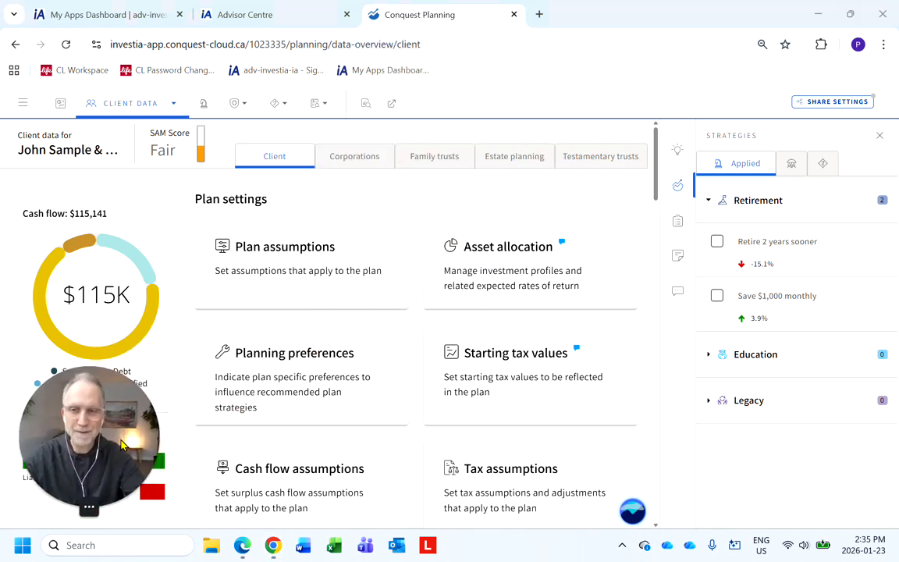
Open the Knowledge base from the support and resources menu.
click(22, 103)
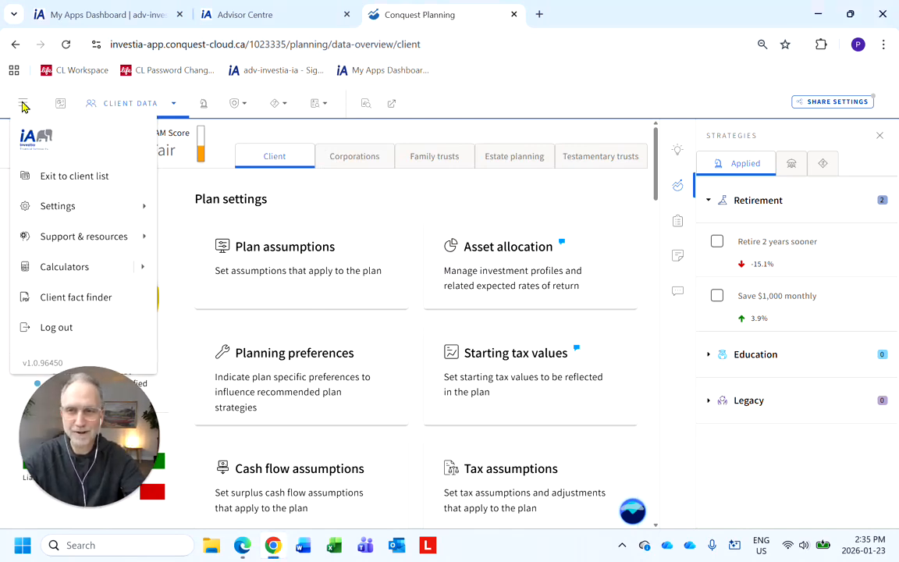
mouse_move(101, 247)
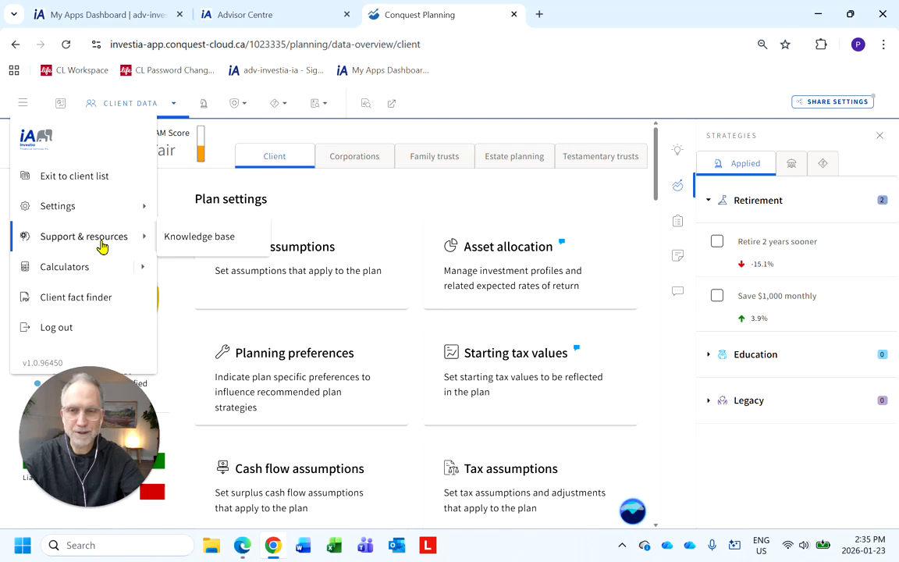
click(201, 242)
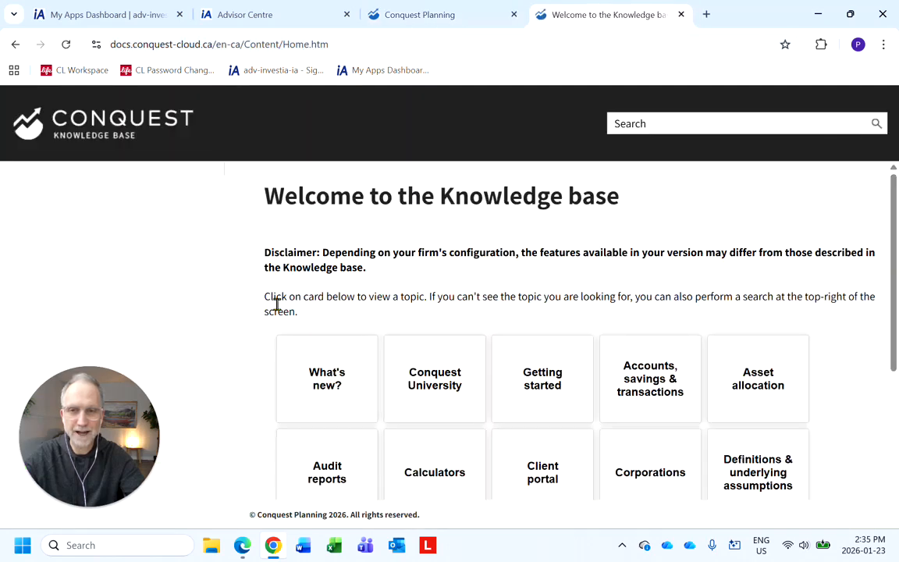
Open the Release 12 - 2025 notes and read the New Features section on estate distribution.
click(331, 386)
click(439, 394)
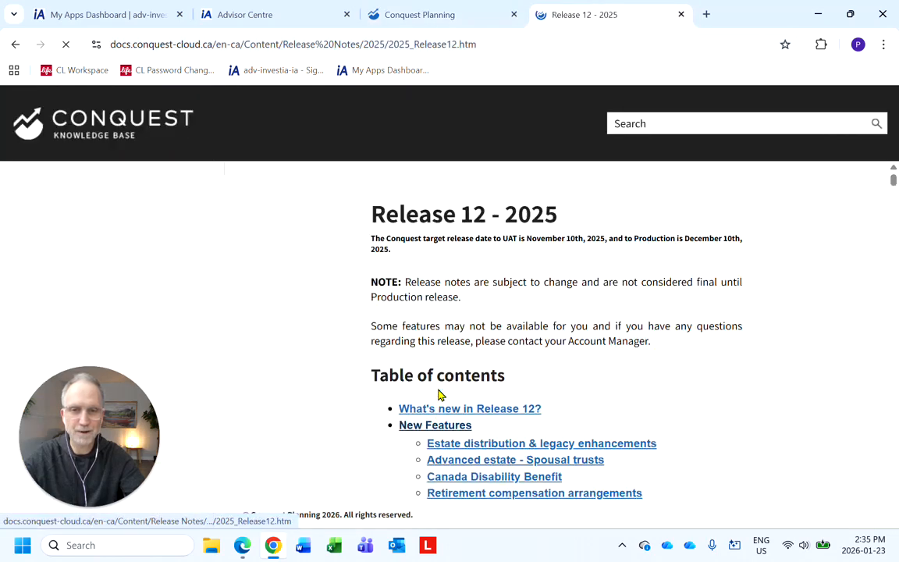
scroll(277, 327, down, 3)
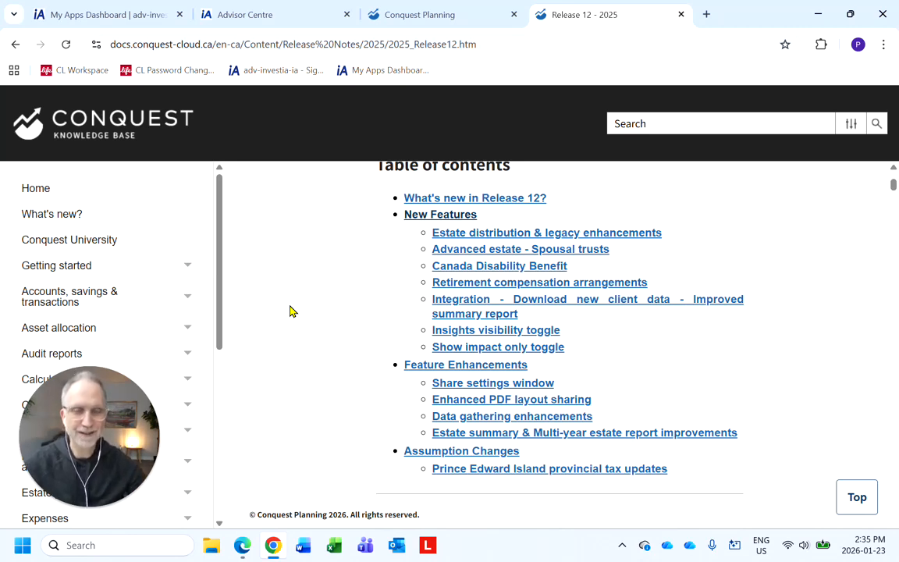
click(418, 216)
scroll(355, 283, down, 3)
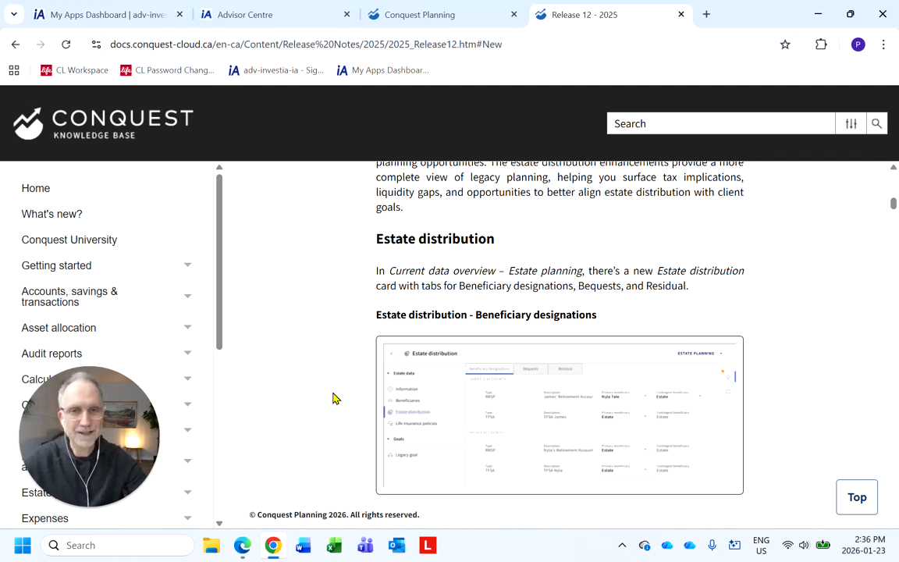
Return to the planning tab, close the strategies panel and open the Estate planning data.
click(439, 21)
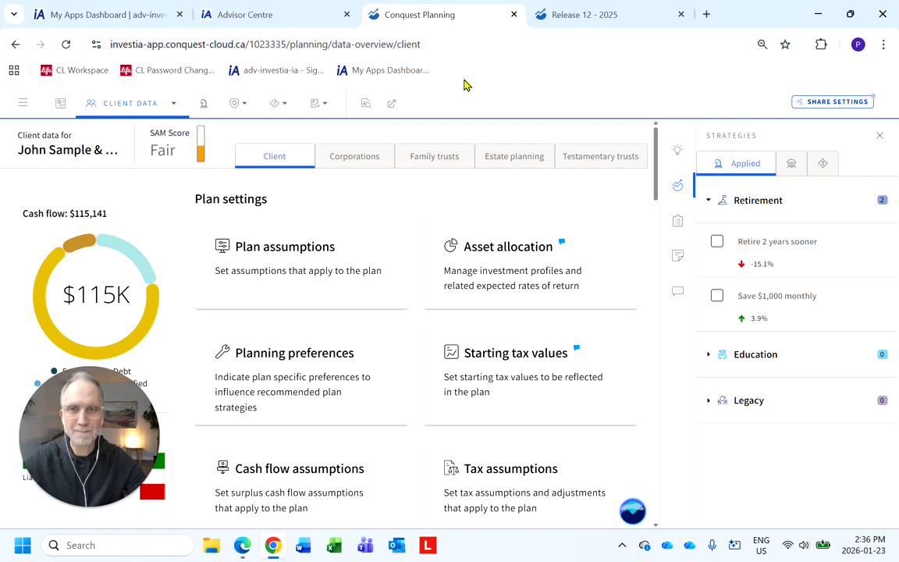
click(678, 185)
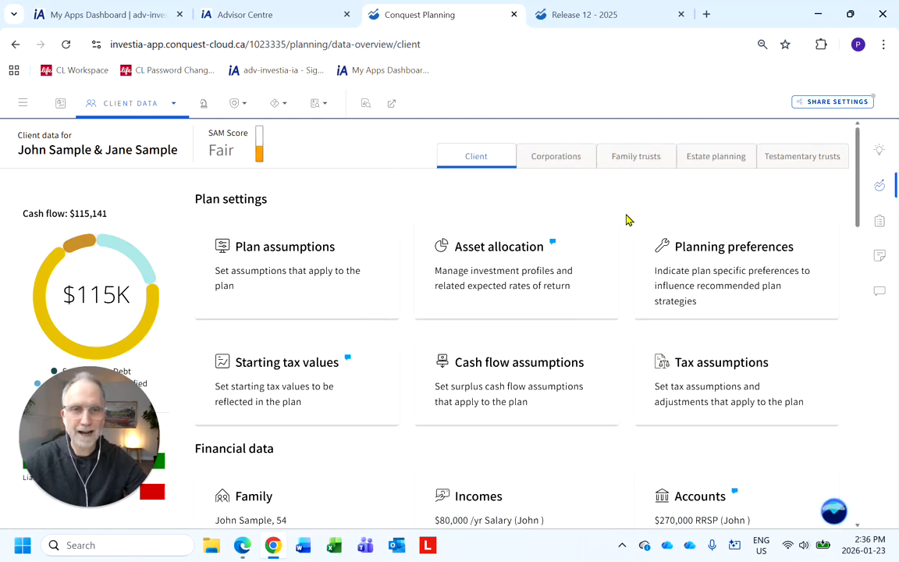
click(712, 171)
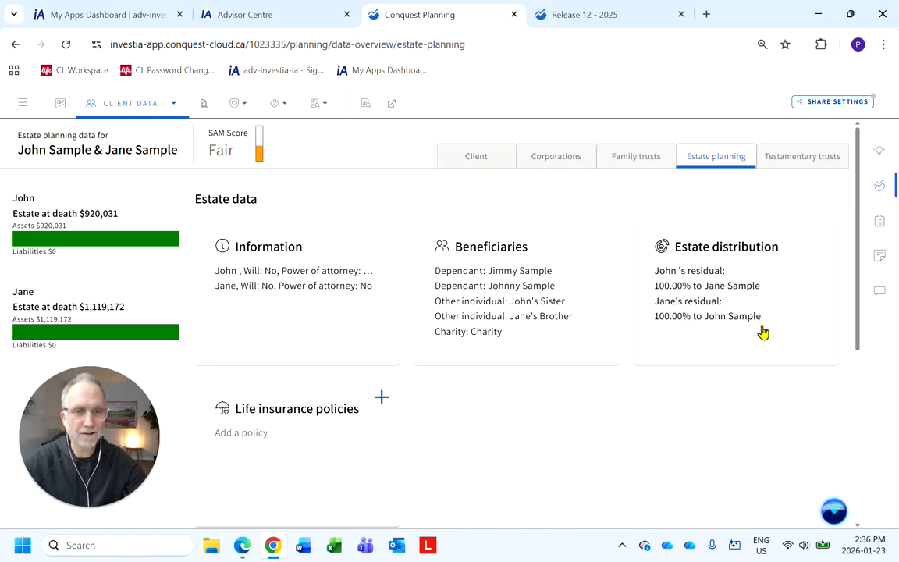
Open the Estate distribution card and review the primary and contingent beneficiary options for John's accounts.
click(727, 297)
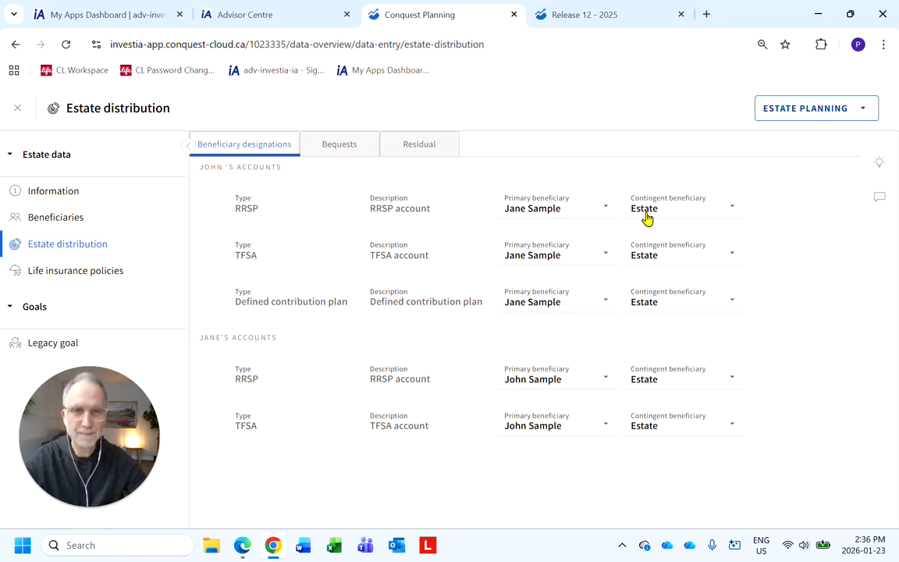
click(606, 208)
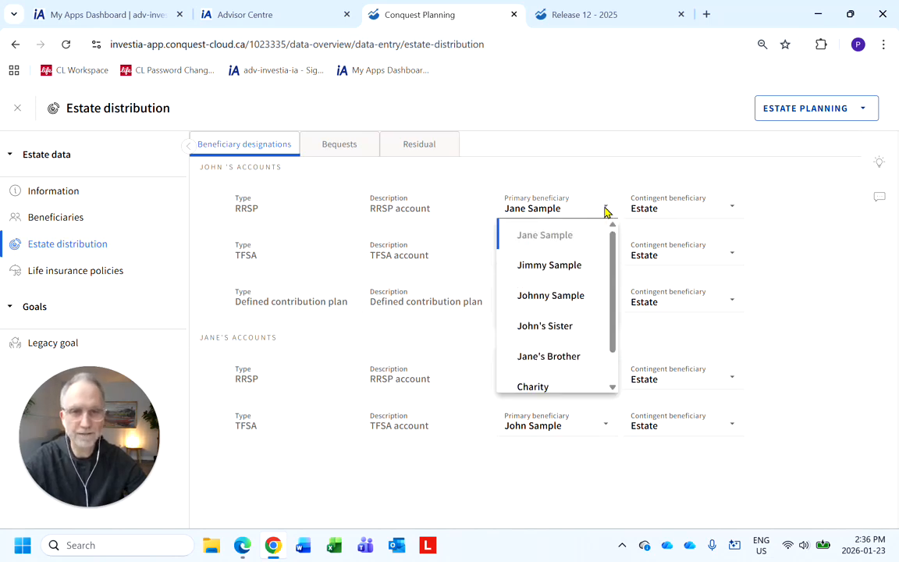
click(606, 209)
click(683, 205)
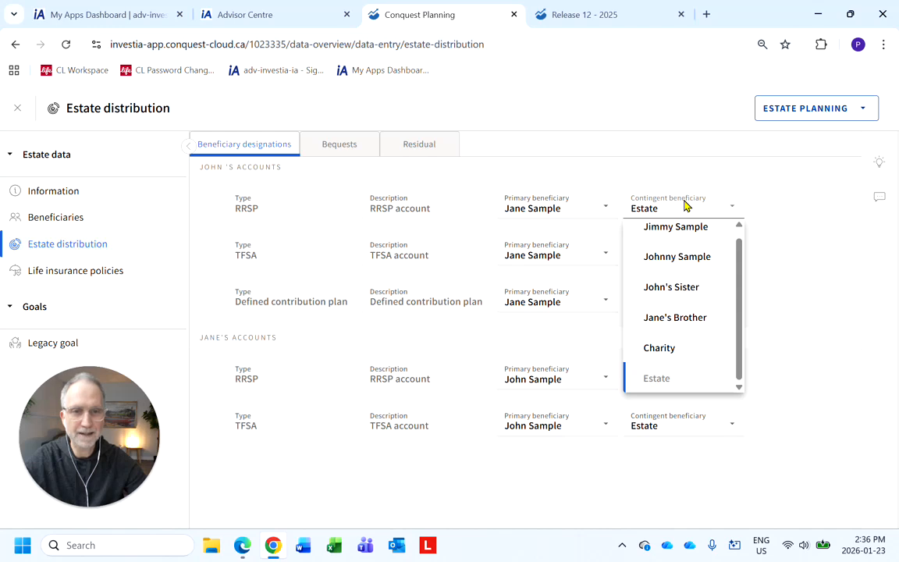
click(686, 205)
click(588, 260)
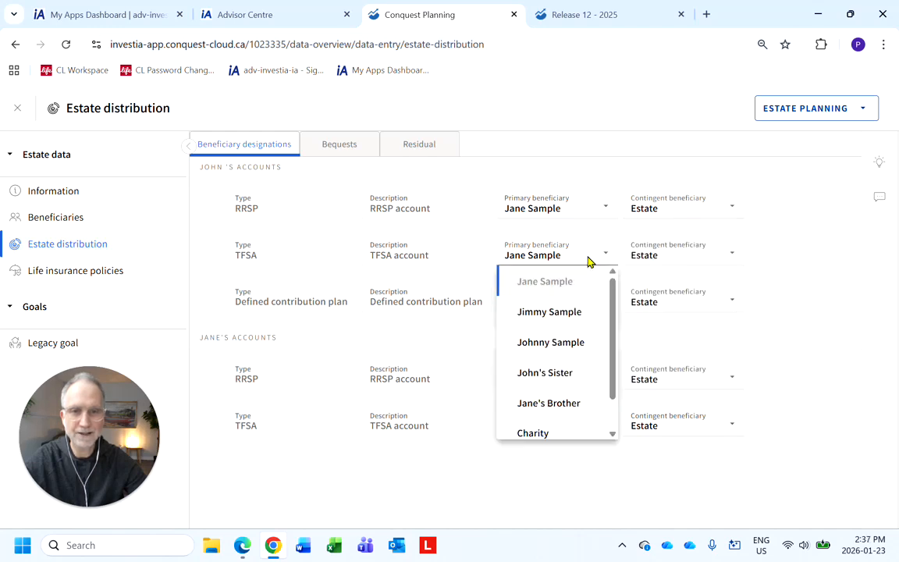
click(645, 252)
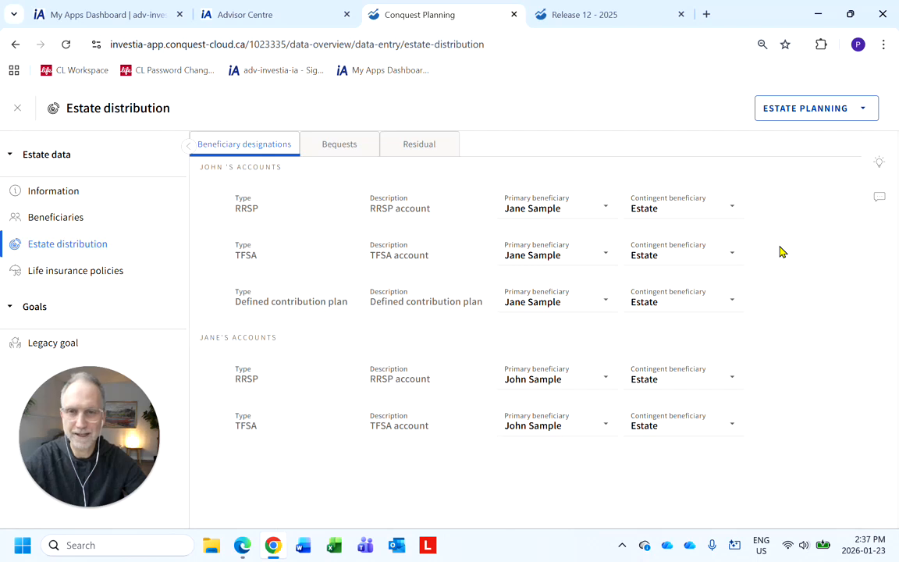
Open the Bequests tab and browse the bequest options for each death scenario without adding one.
click(341, 148)
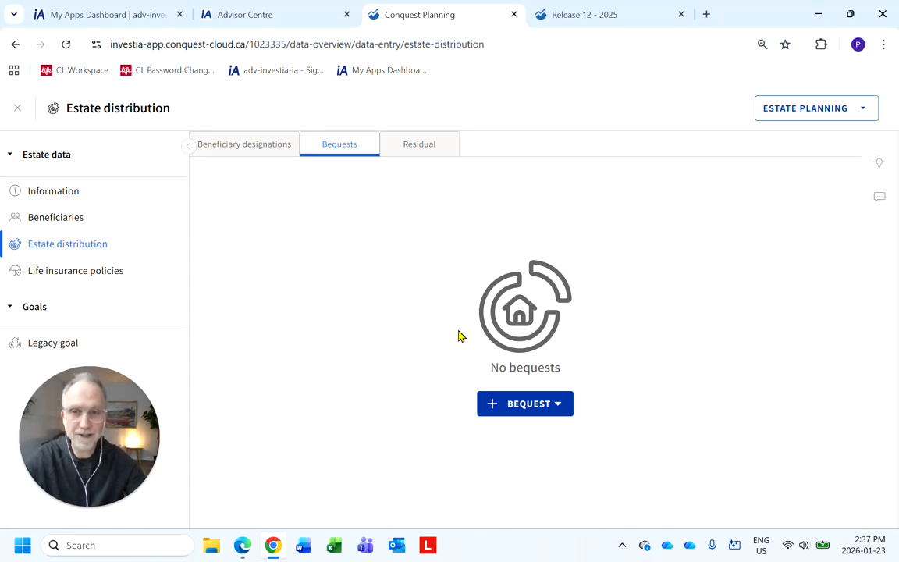
click(502, 414)
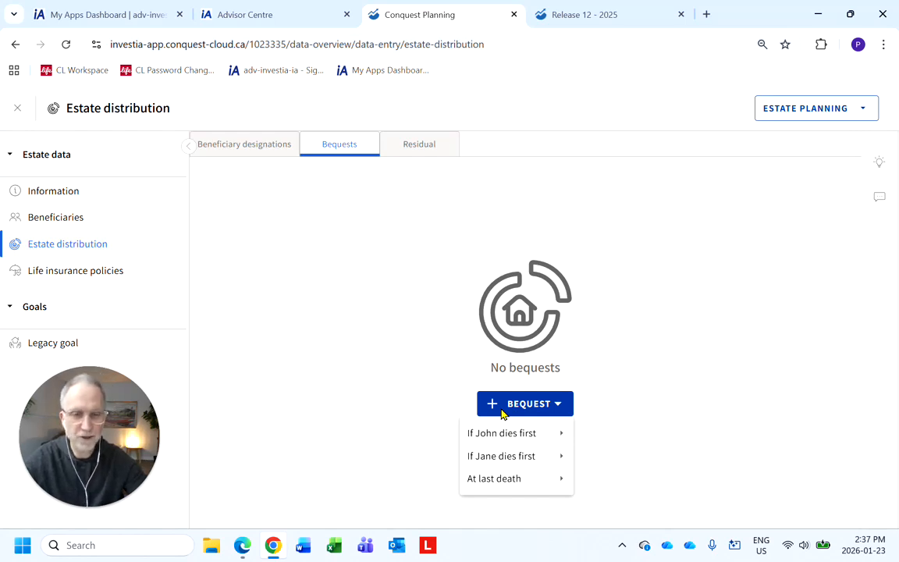
mouse_move(540, 431)
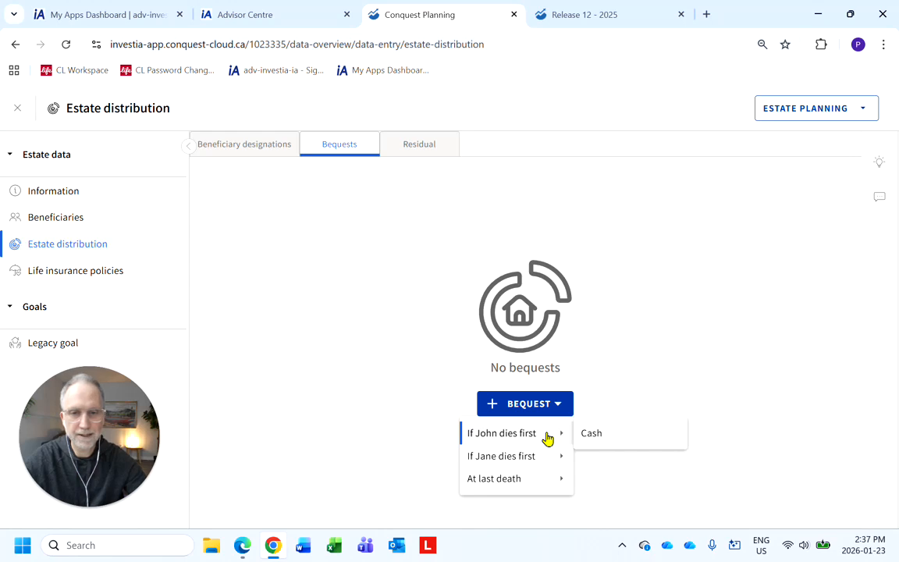
mouse_move(545, 459)
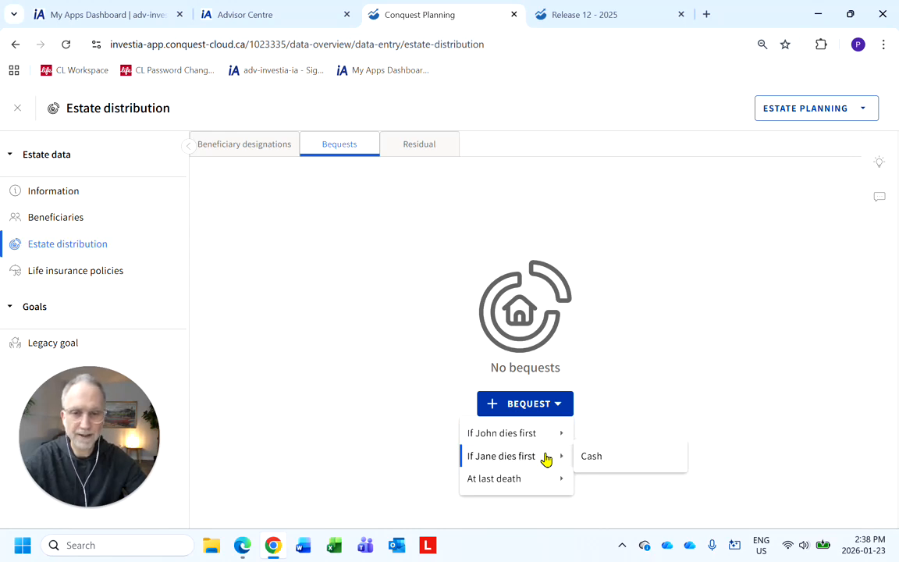
mouse_move(537, 487)
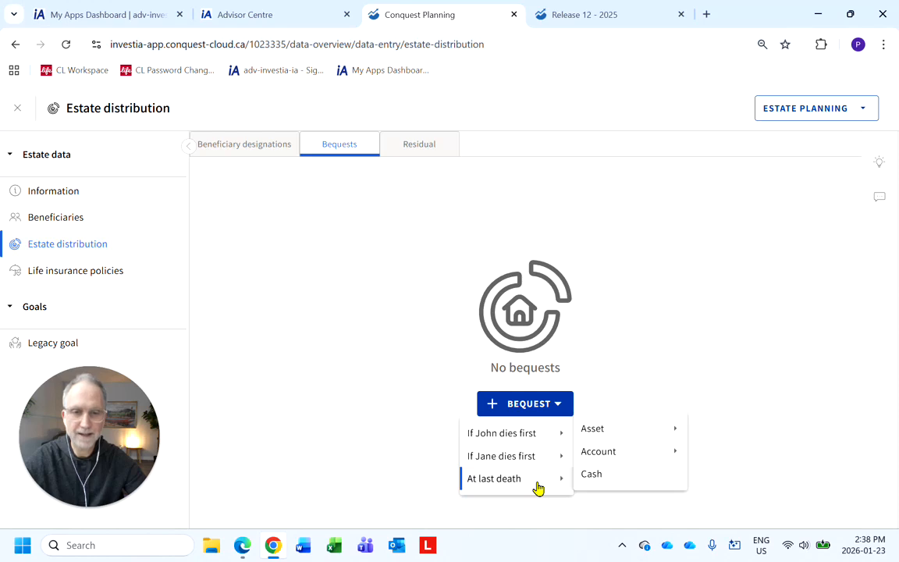
mouse_move(593, 437)
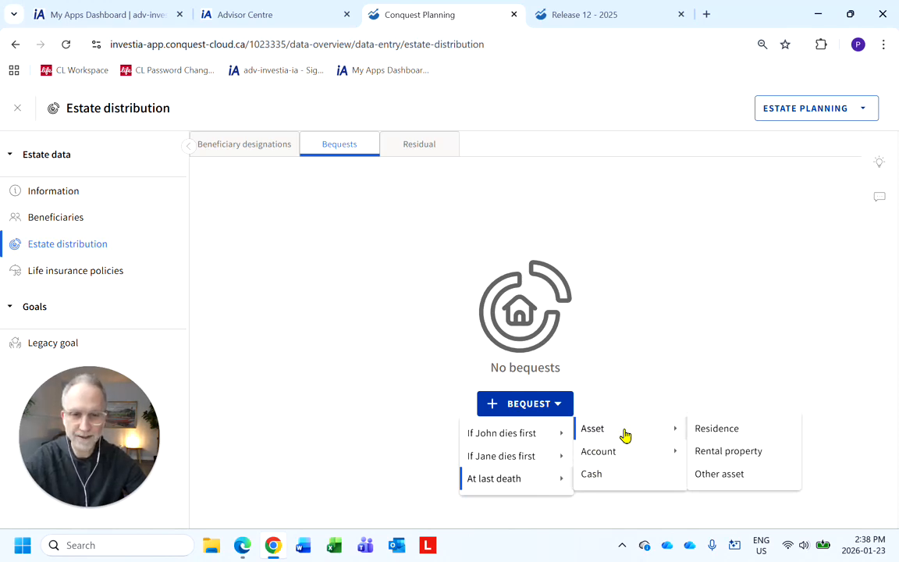
mouse_move(635, 454)
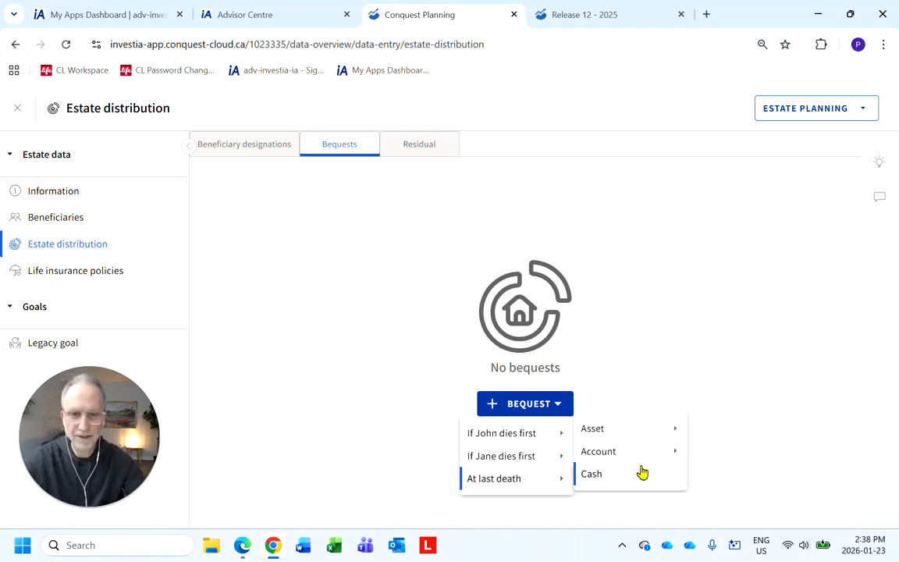
click(672, 338)
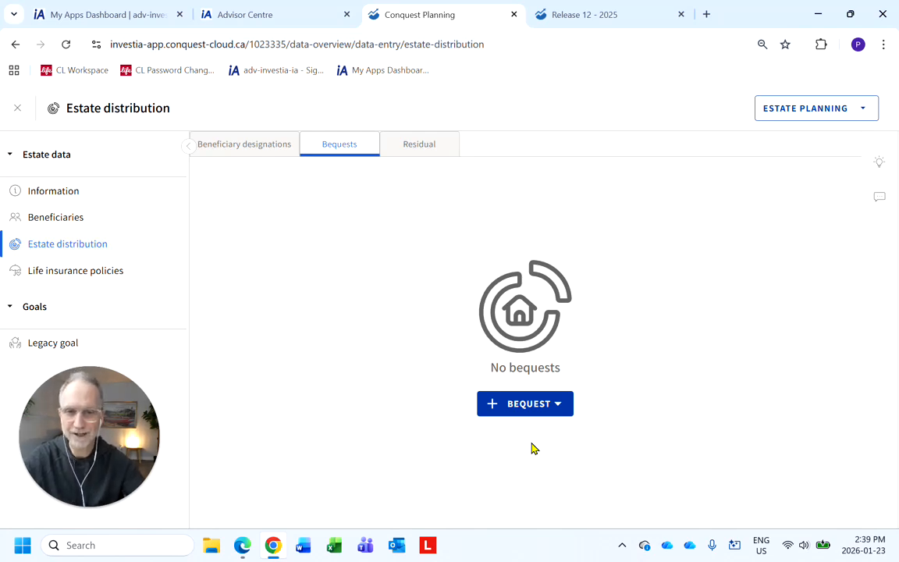
Review the primary and contingent residual allocations for John and Jane on the Residual tab.
click(414, 148)
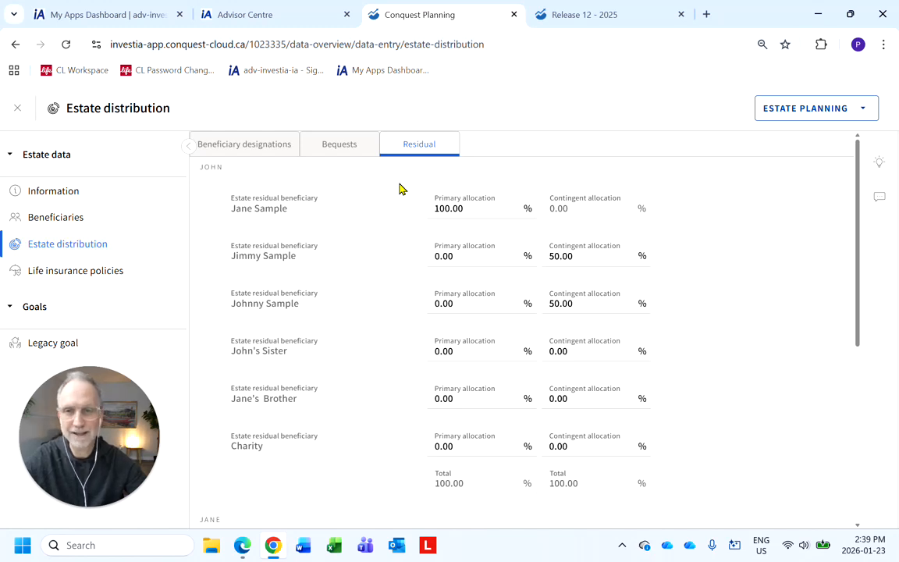
scroll(306, 241, down, 3)
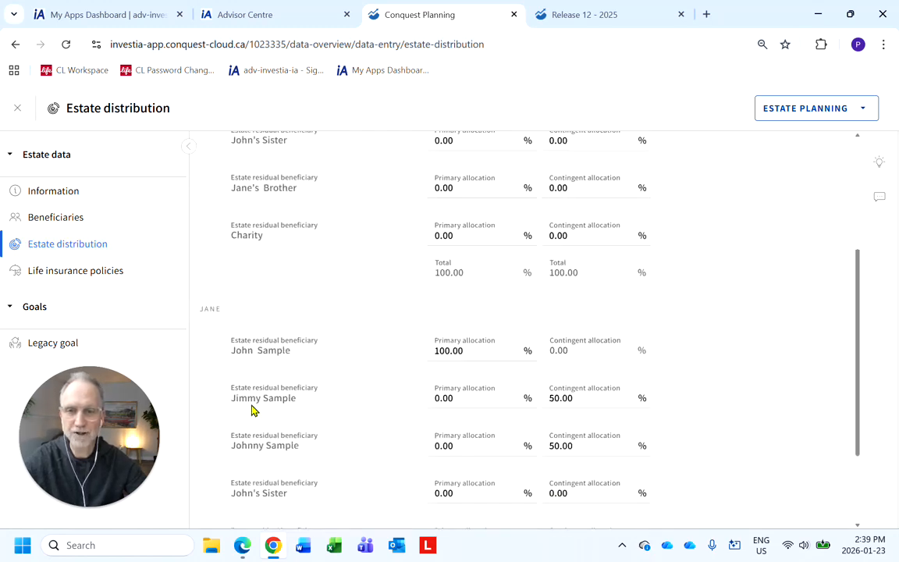
scroll(337, 375, up, 3)
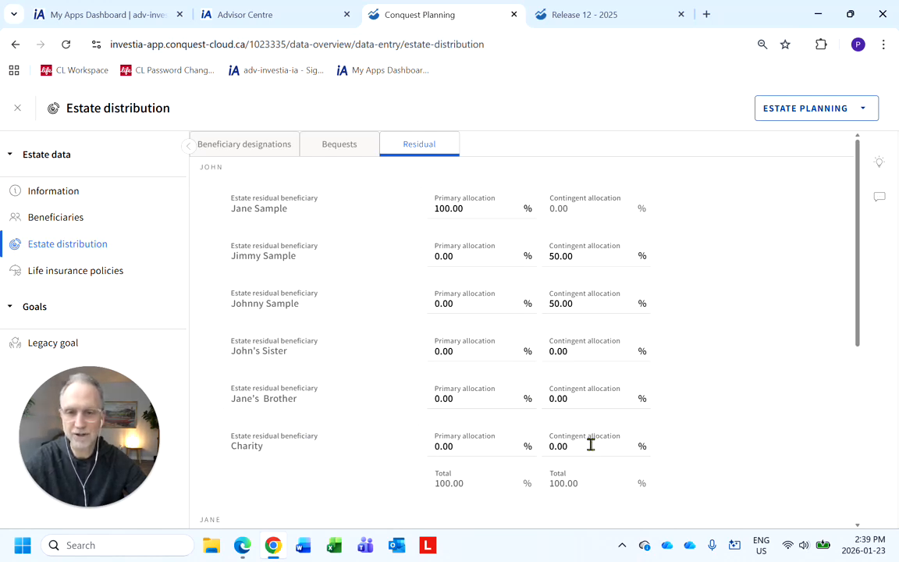
scroll(591, 449, down, 3)
scroll(591, 450, down, 2)
scroll(591, 451, up, 6)
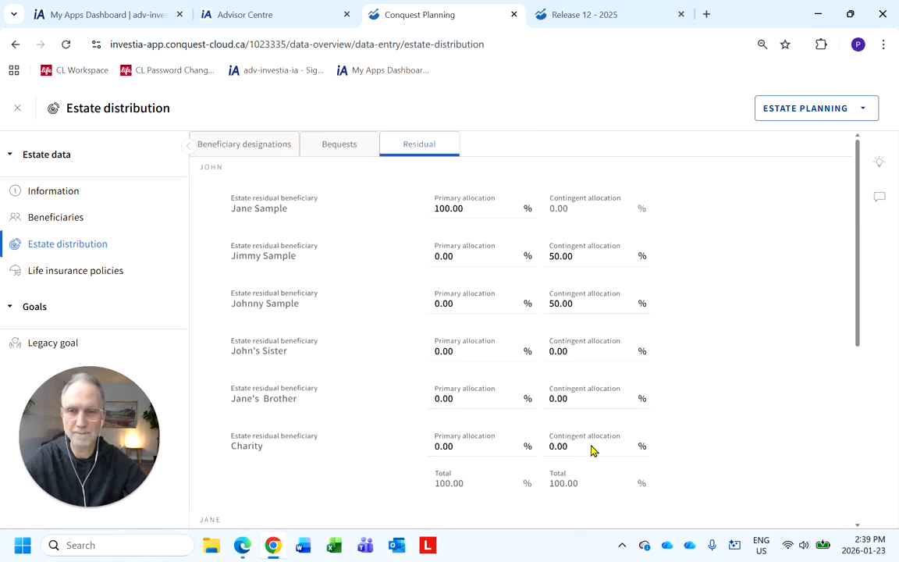
Close the Estate distribution page and open the estate Information card.
click(17, 111)
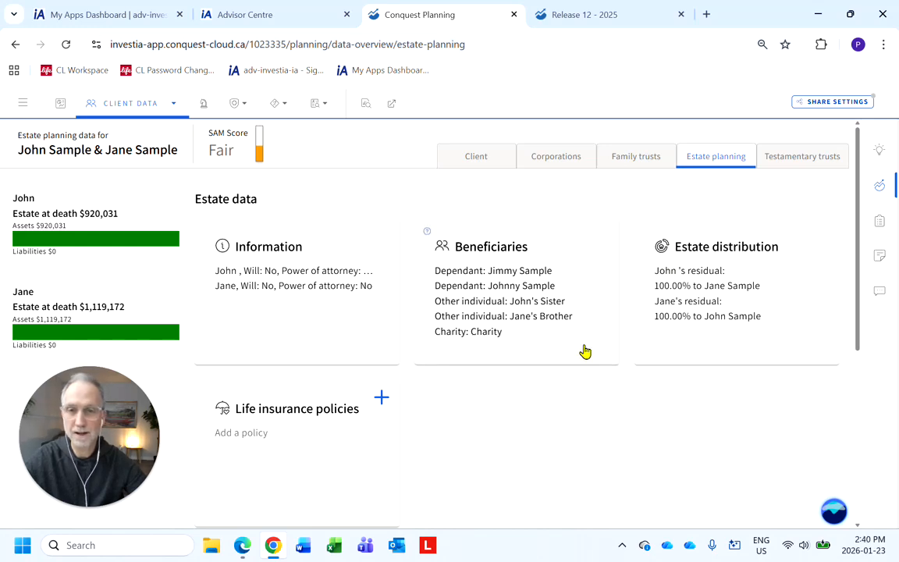
click(302, 295)
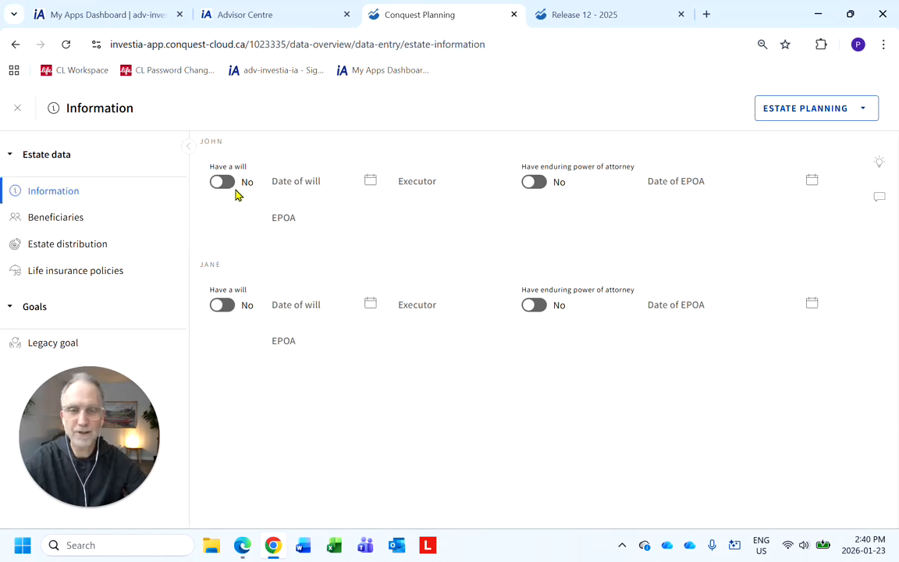
Open the Beneficiaries page and review the existing and added beneficiaries.
click(78, 219)
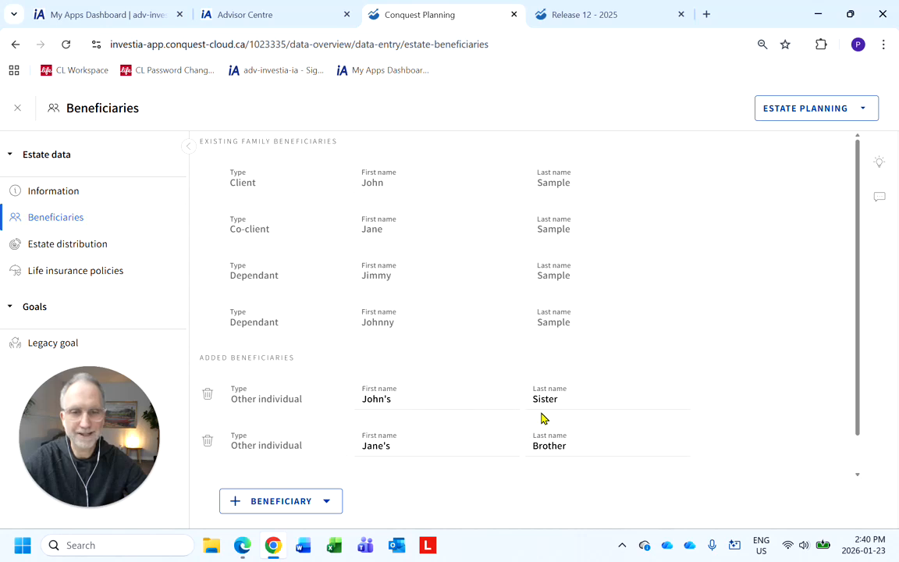
scroll(542, 417, down, 1)
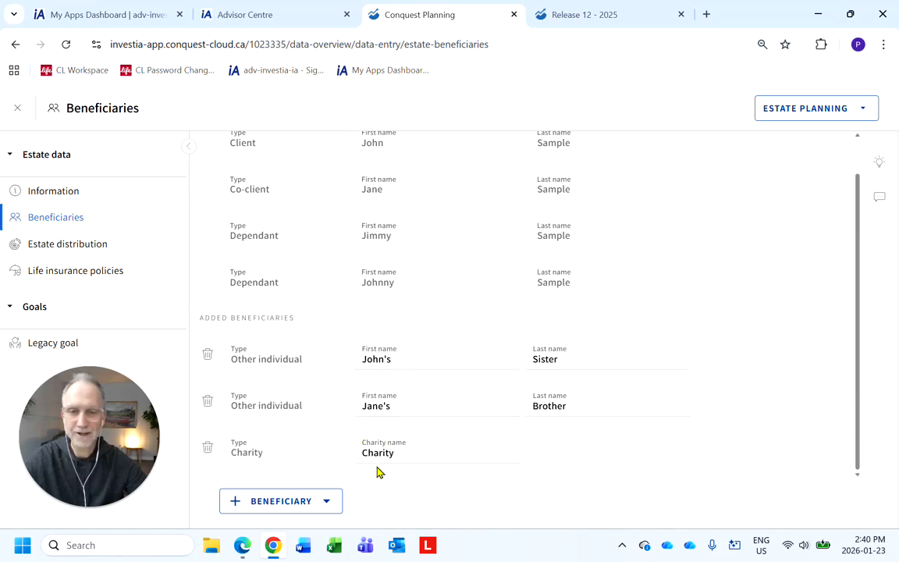
click(240, 504)
click(240, 504)
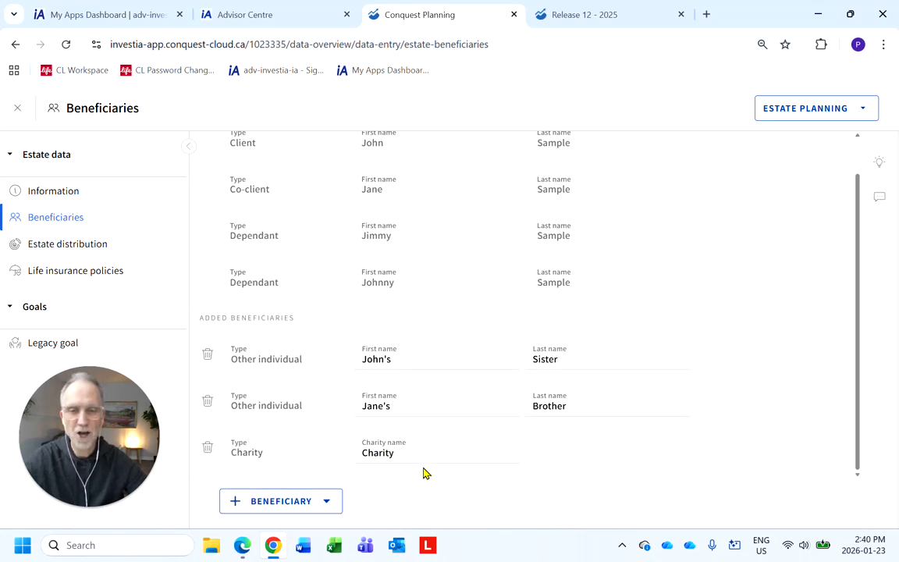
Select the charity beneficiary's name, then close the Beneficiaries page.
double_click(391, 453)
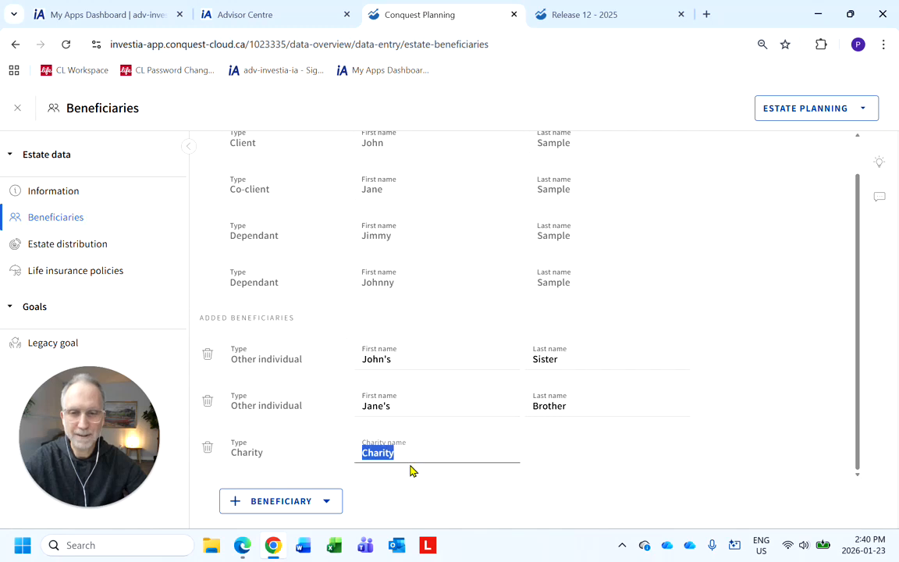
click(436, 485)
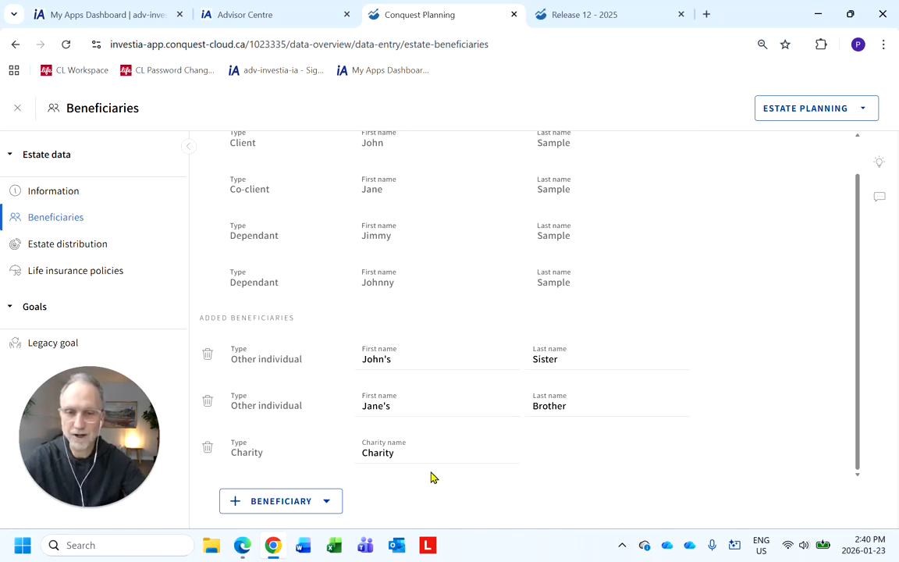
drag(419, 457, 349, 470)
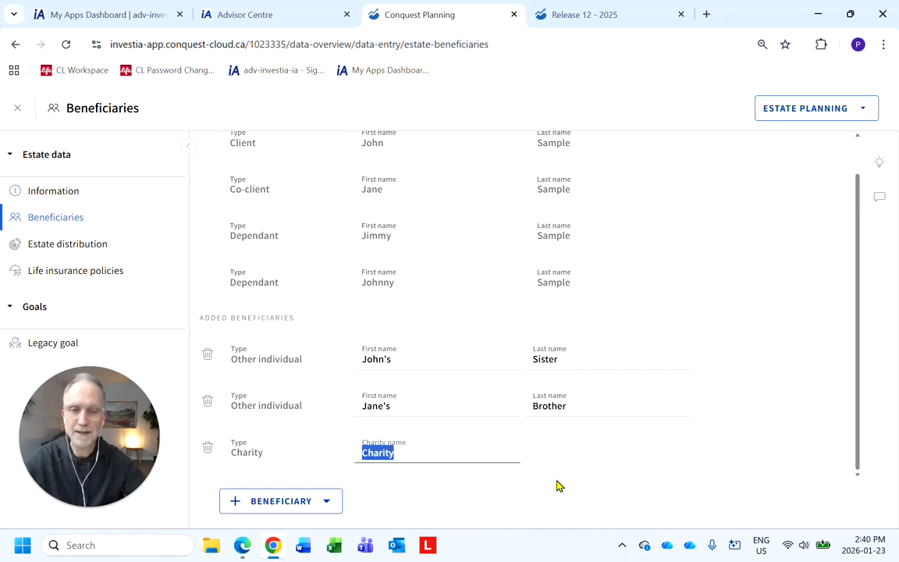
click(579, 465)
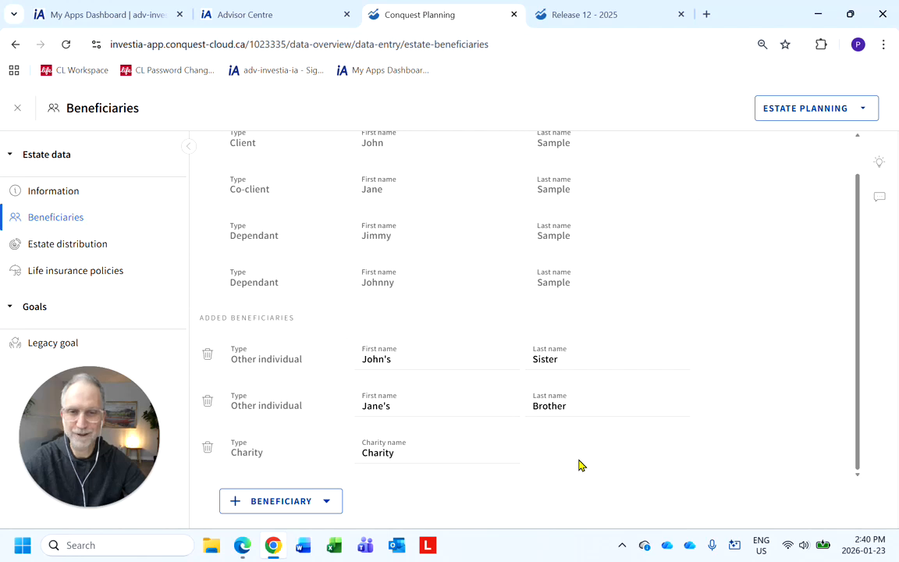
scroll(578, 442, up, 2)
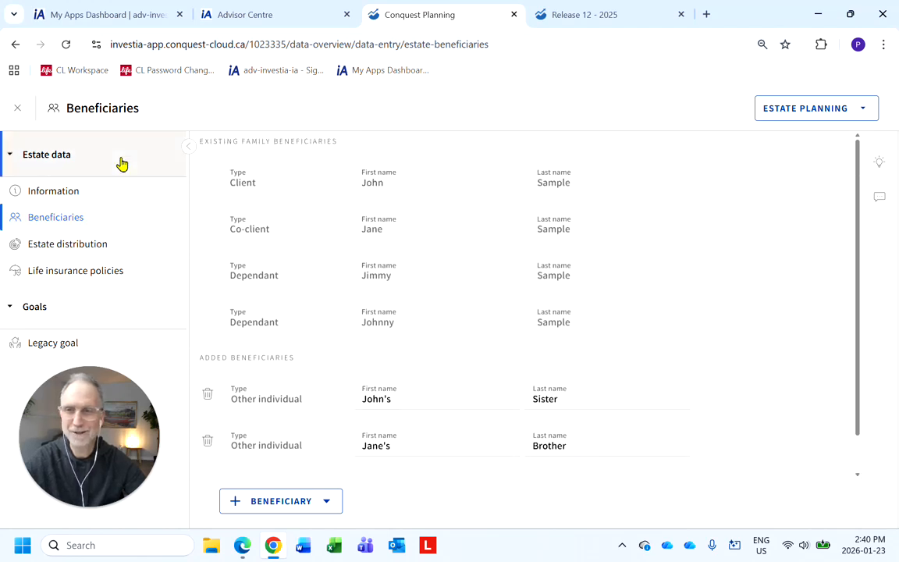
click(20, 108)
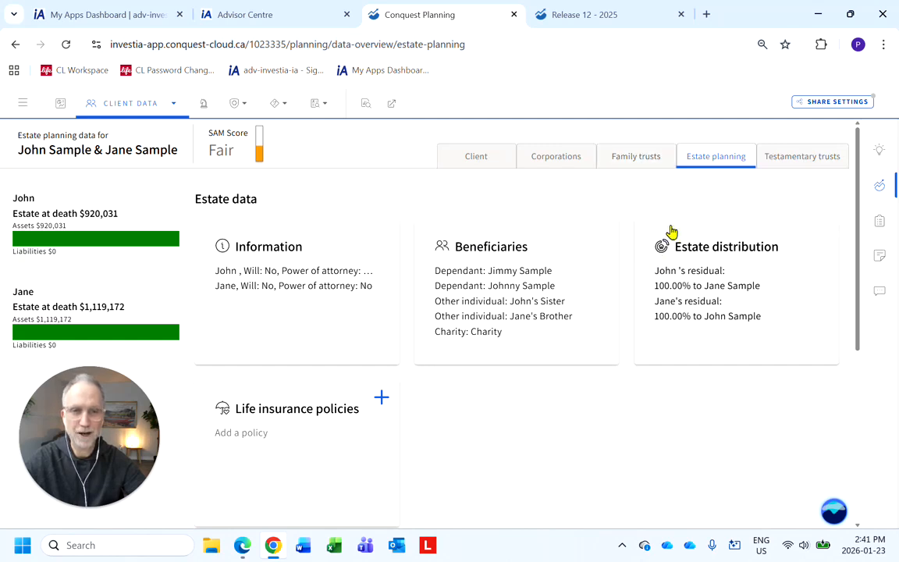
Open the Testamentary trusts tab and try adding a spousal trust funded by John, cancelling the upgrade prompt.
click(784, 161)
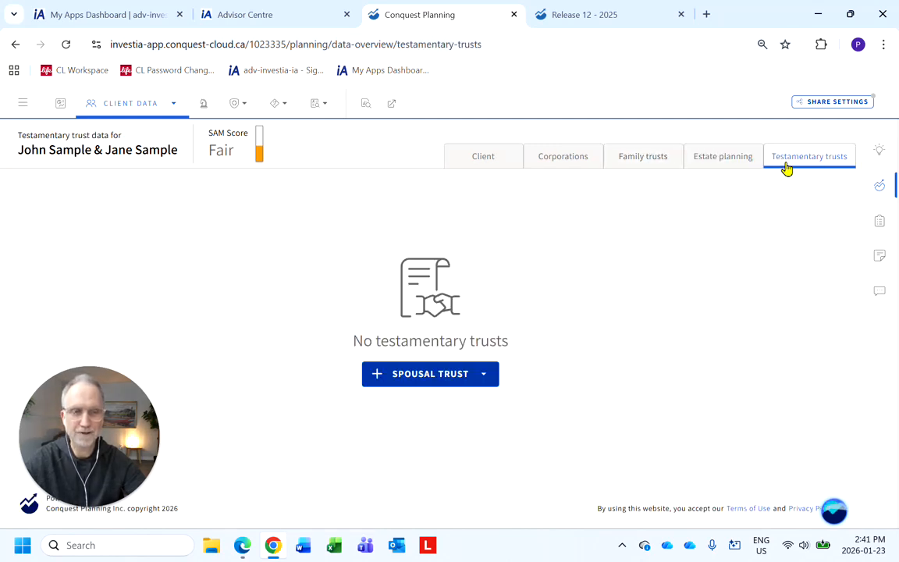
click(399, 381)
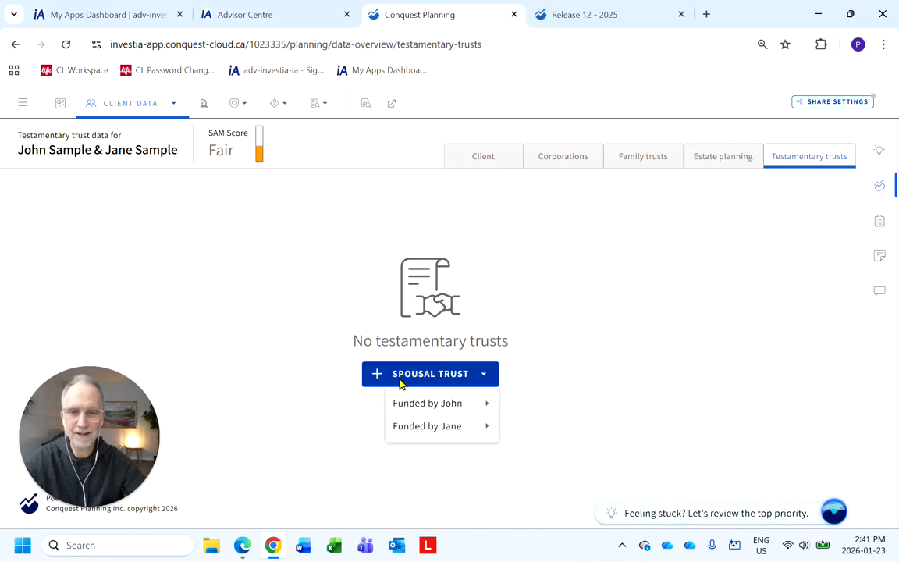
mouse_move(418, 405)
click(526, 414)
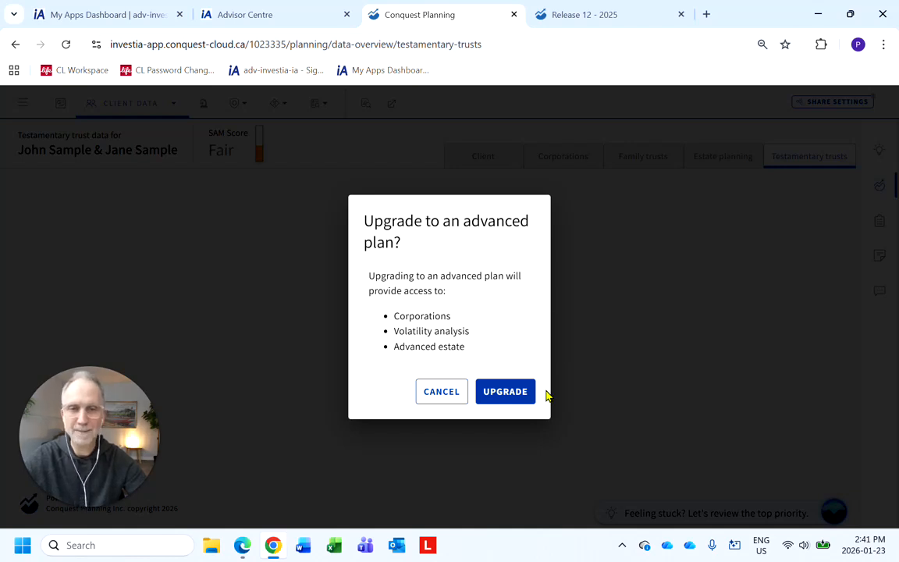
click(438, 392)
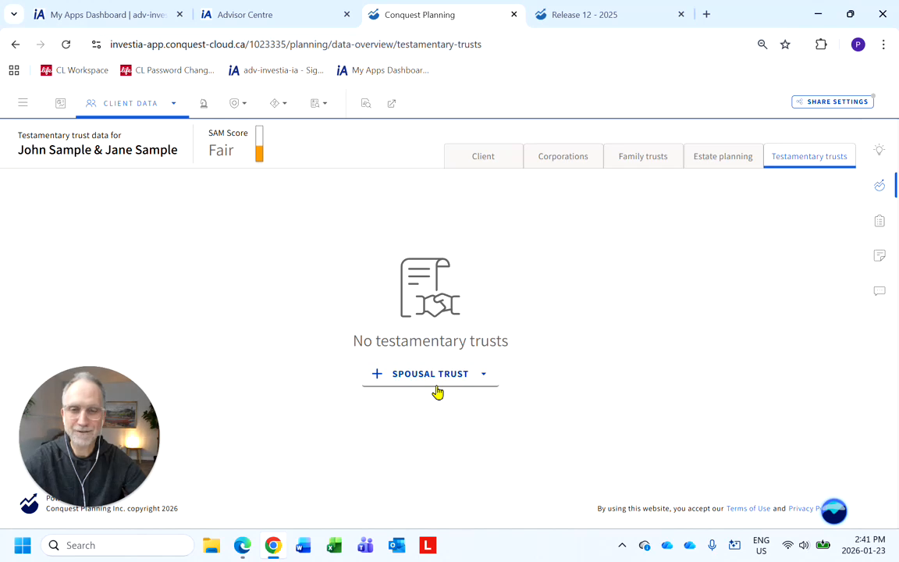
click(384, 375)
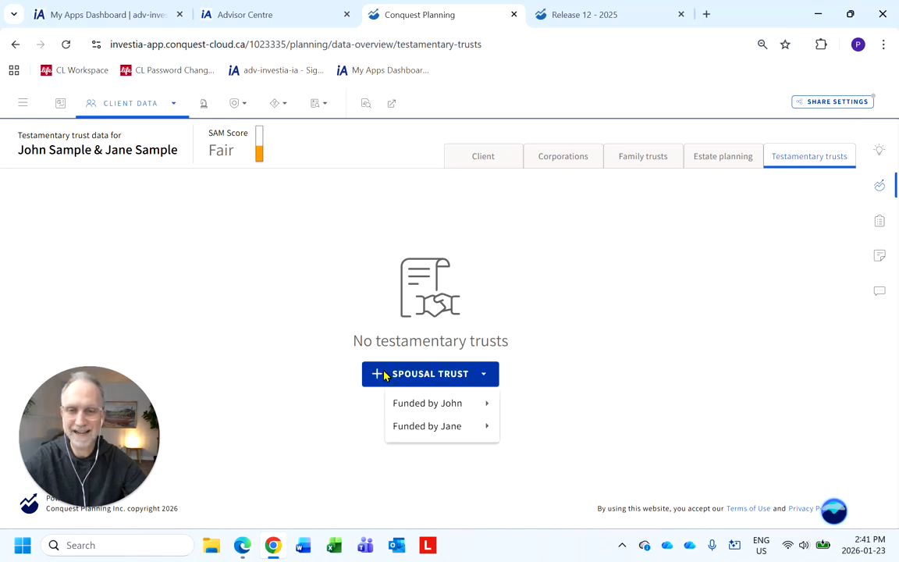
mouse_move(408, 427)
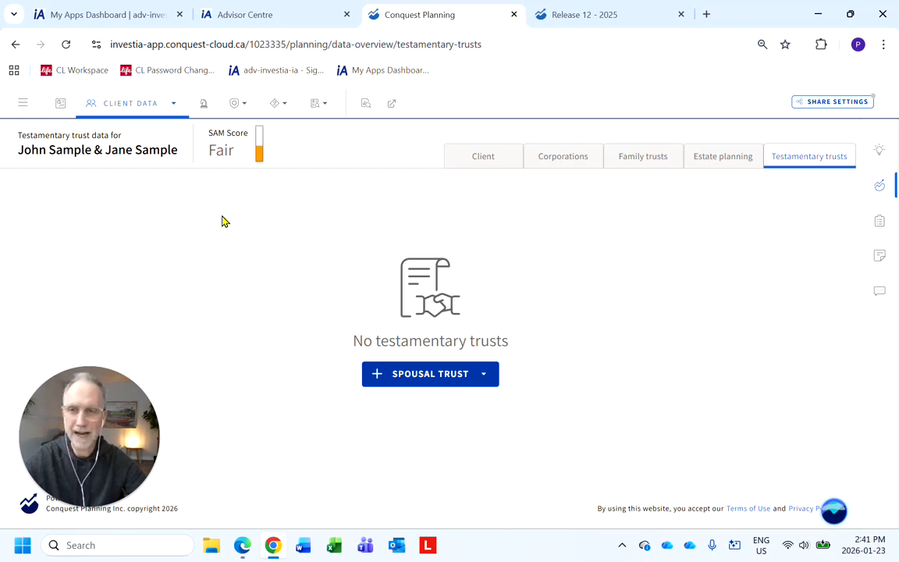
Open the Planning page and start building a custom strategy from the Expert planning suggestions.
click(203, 107)
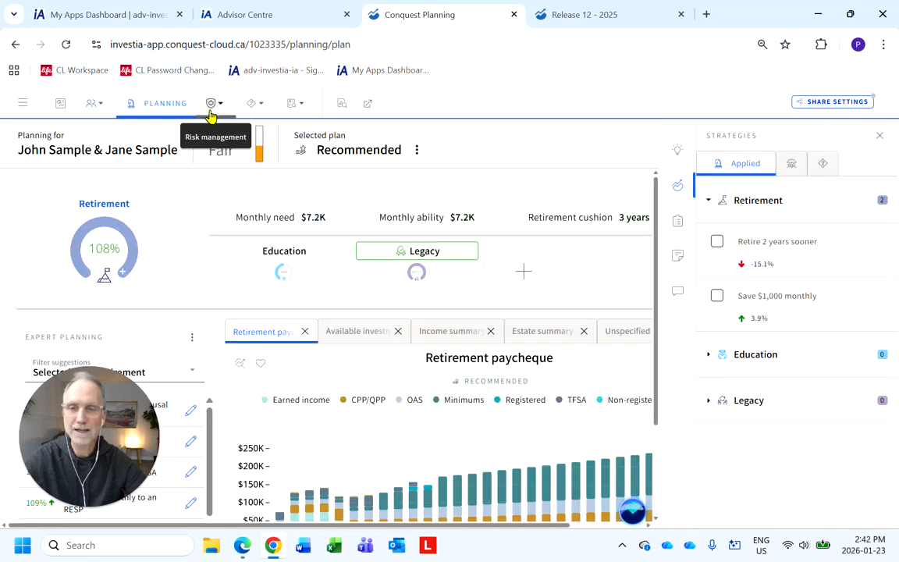
drag(128, 424, 306, 424)
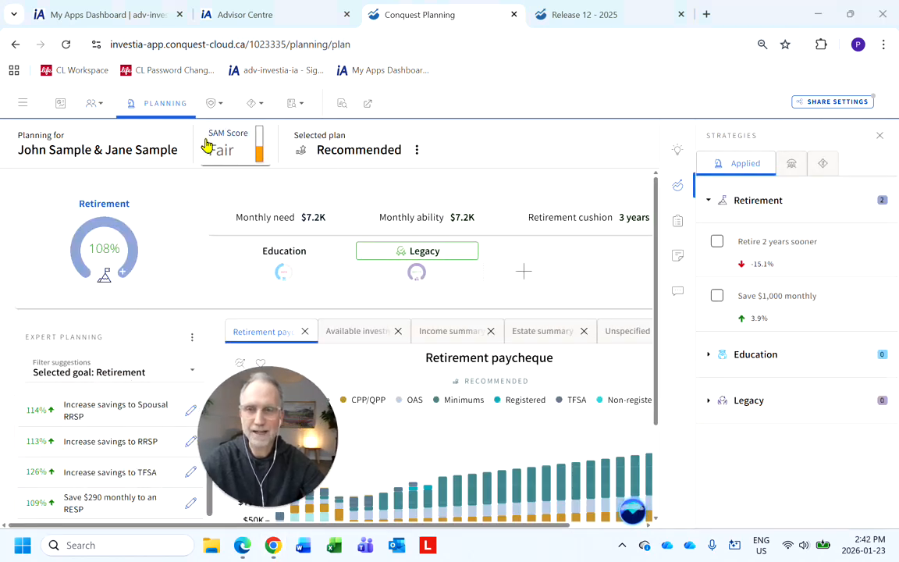
scroll(155, 433, down, 1)
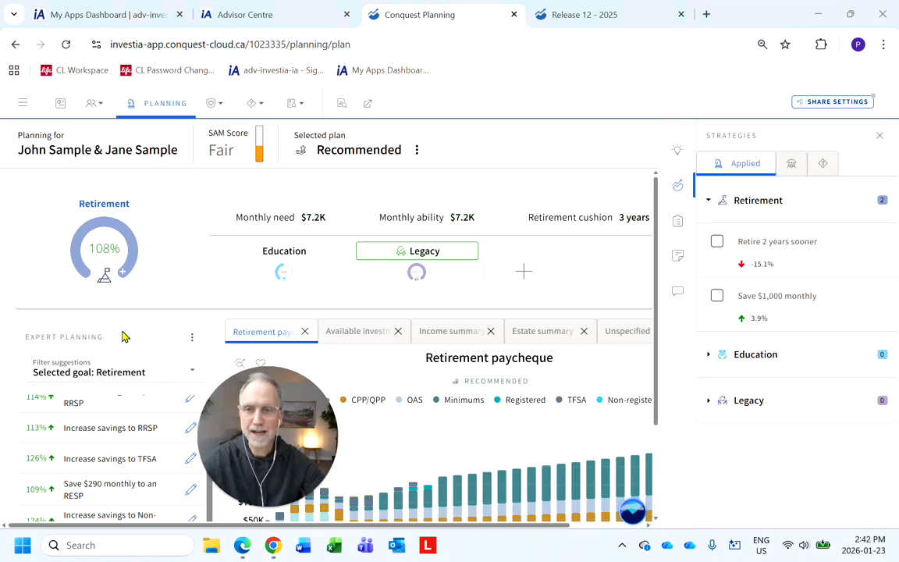
scroll(130, 435, down, 2)
click(119, 423)
scroll(123, 383, down, 5)
click(119, 393)
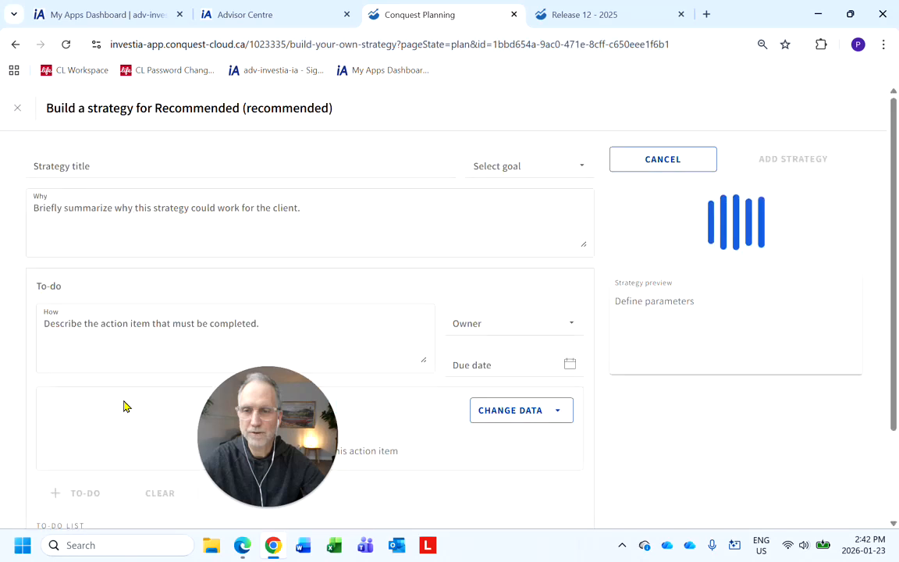
Title the strategy Spousal Trust and enter x as both its why and its to-do description.
click(114, 165)
text(Spousal Trust)
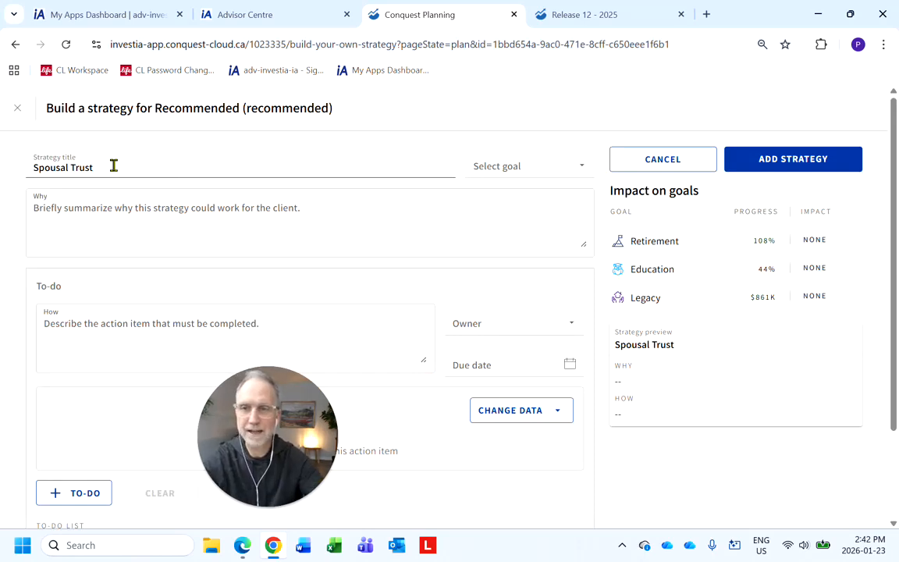
click(129, 204)
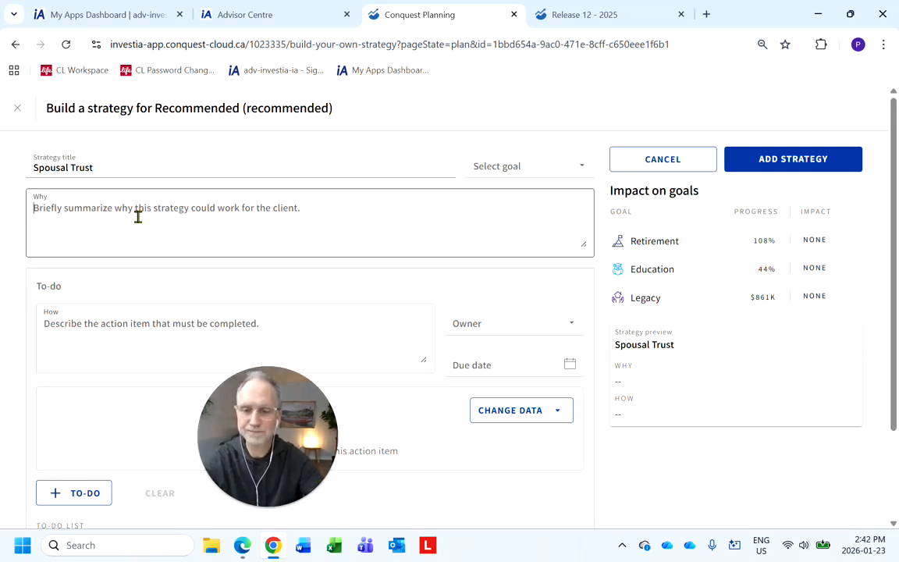
text(x)
click(151, 321)
text(x)
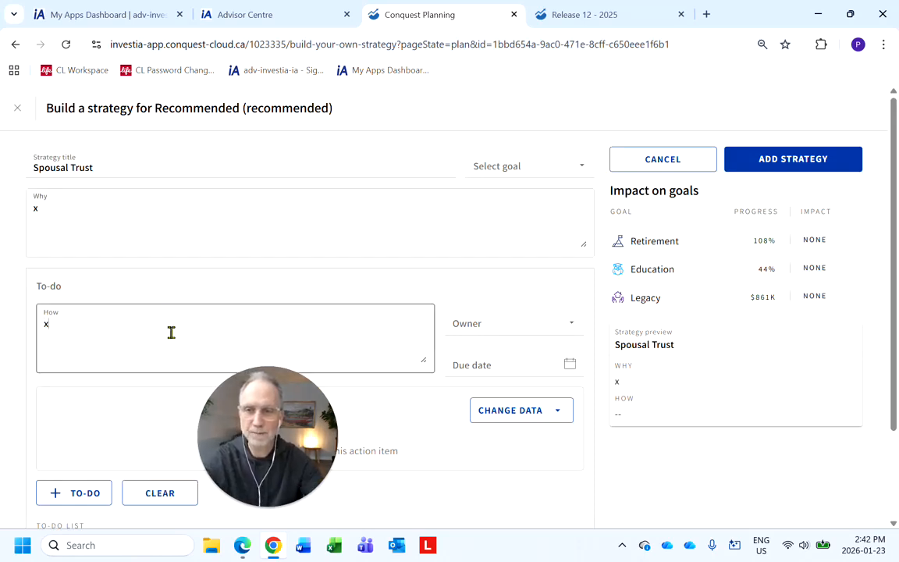
Set the to-do owner to John and Jane Sample and the due date to Jan 29, 2026.
click(517, 334)
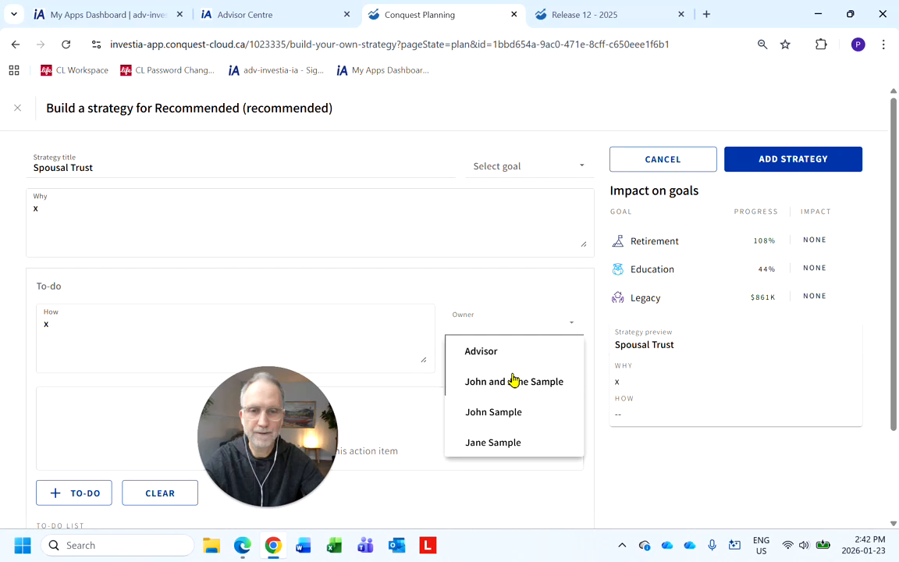
click(512, 382)
click(565, 368)
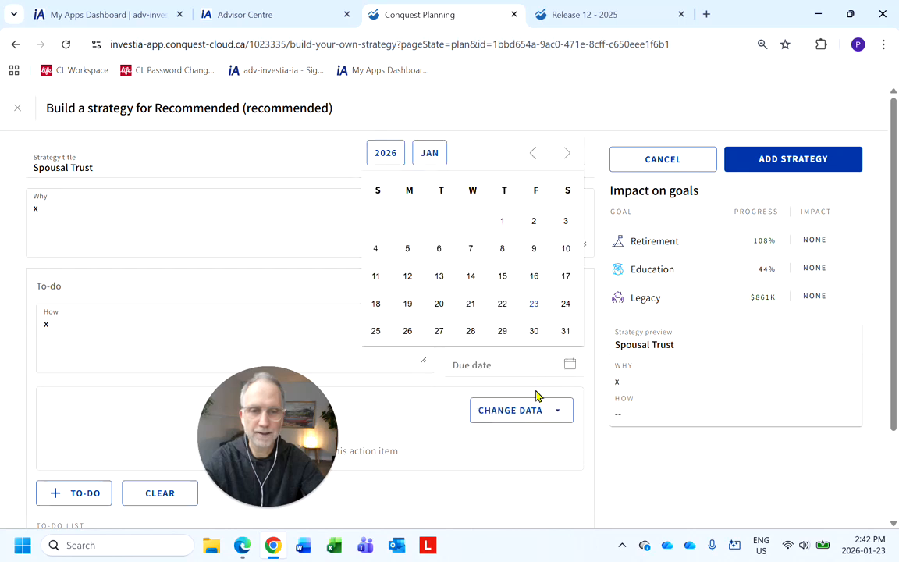
click(498, 334)
Try to add a spousal trust funded by John as the to-do's data change, cancelling the upgrade prompt.
scroll(453, 403, down, 3)
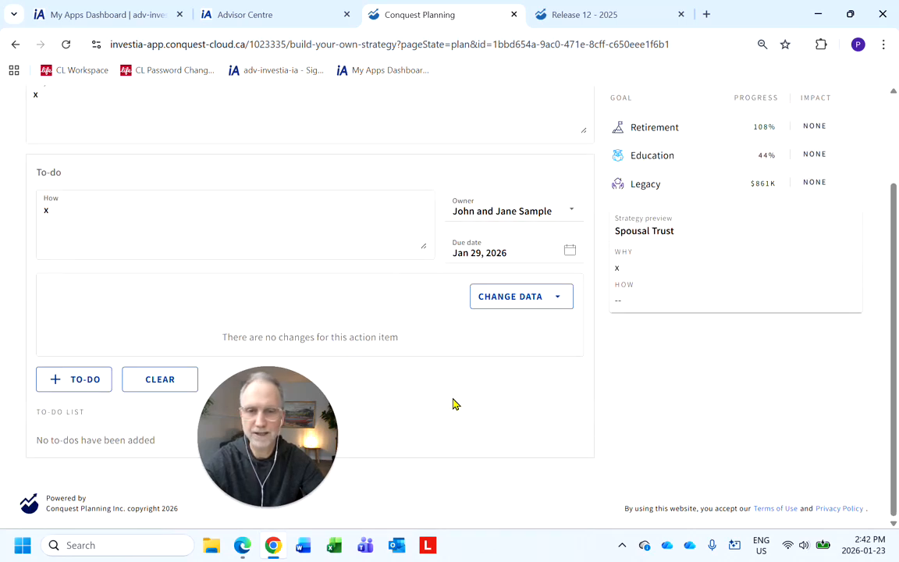
click(555, 305)
mouse_move(540, 445)
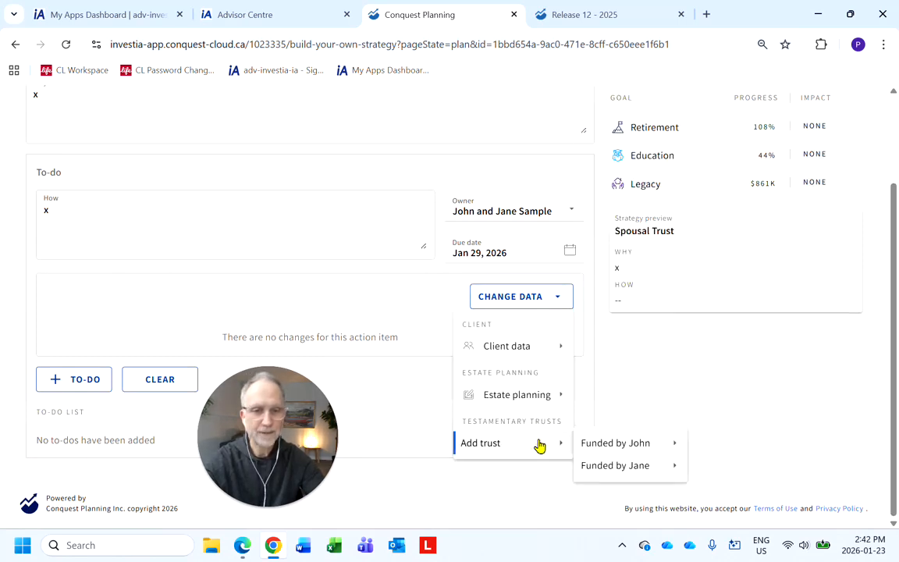
mouse_move(651, 452)
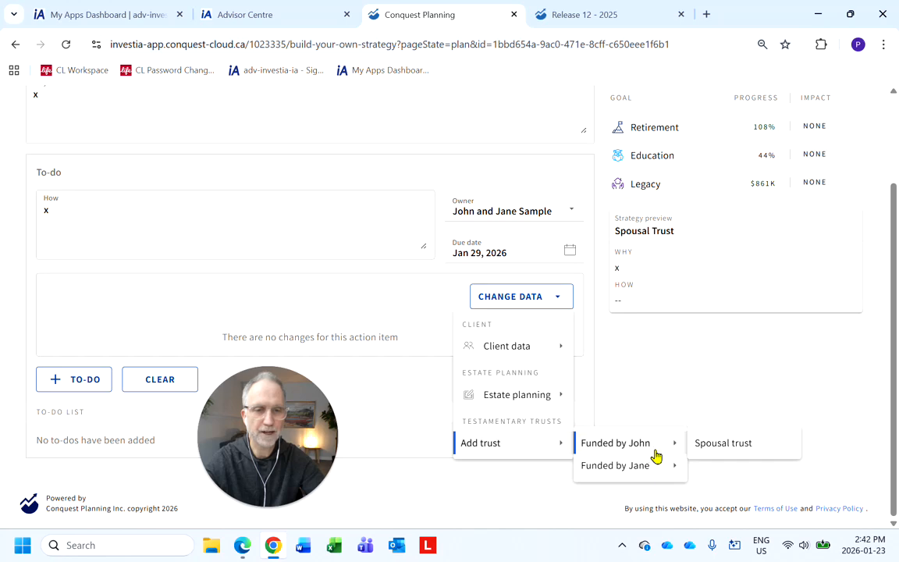
click(719, 447)
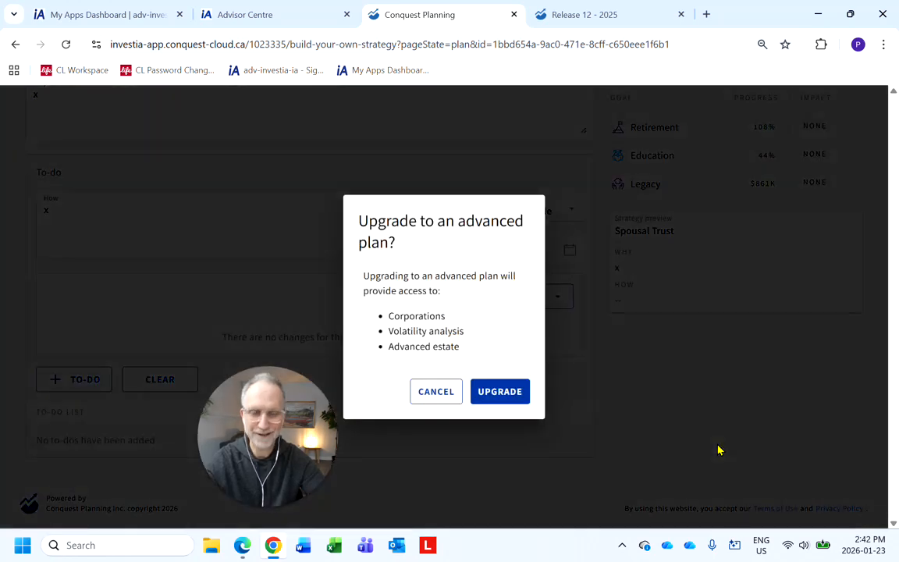
click(435, 395)
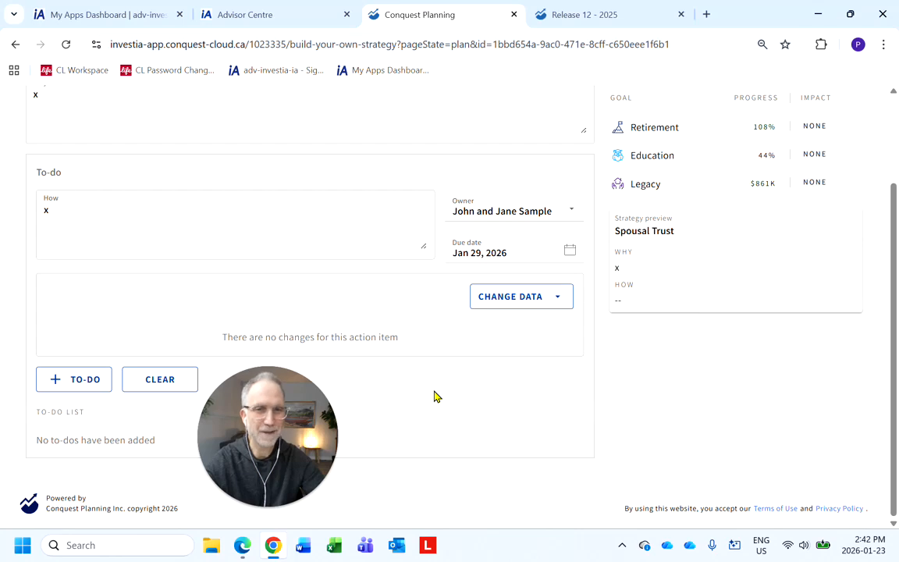
Cancel the strategy and navigate away from the builder without saving.
scroll(435, 397, up, 3)
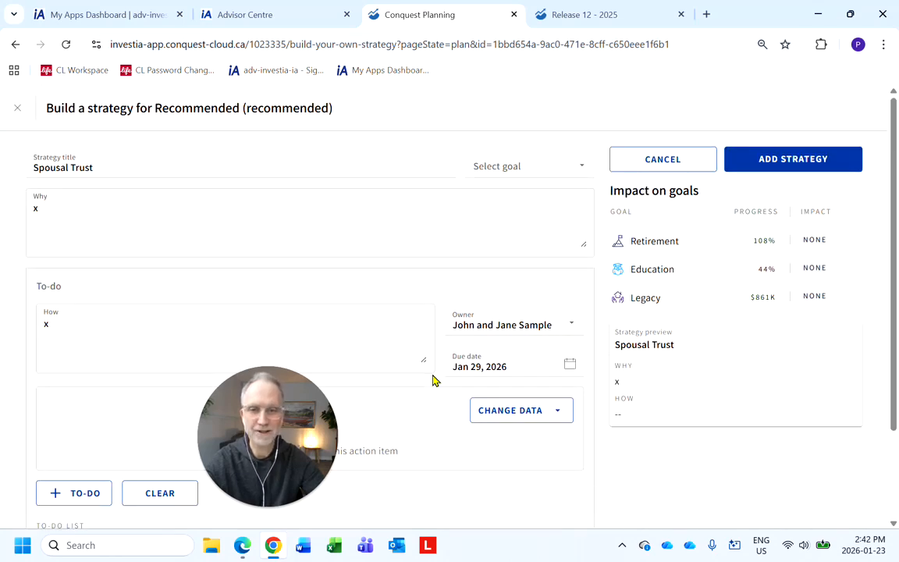
click(647, 167)
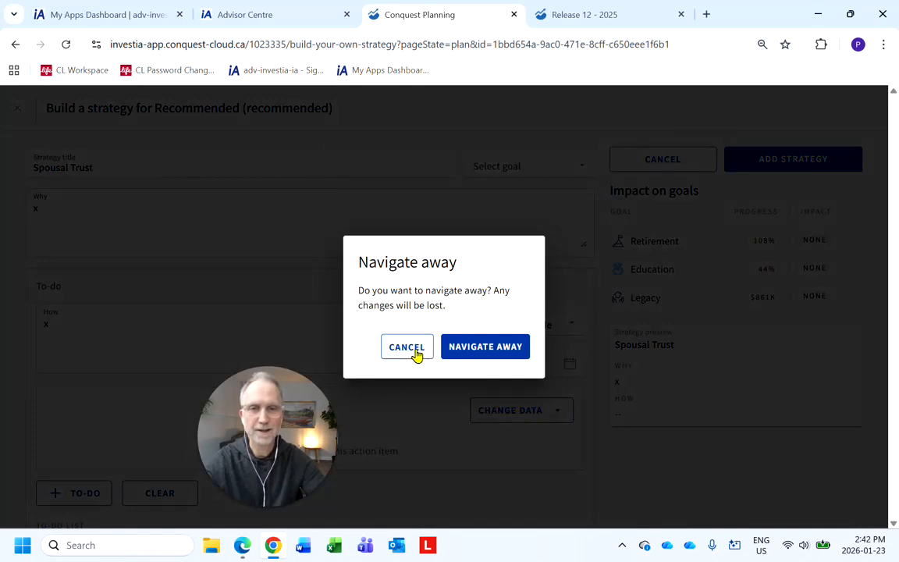
click(461, 348)
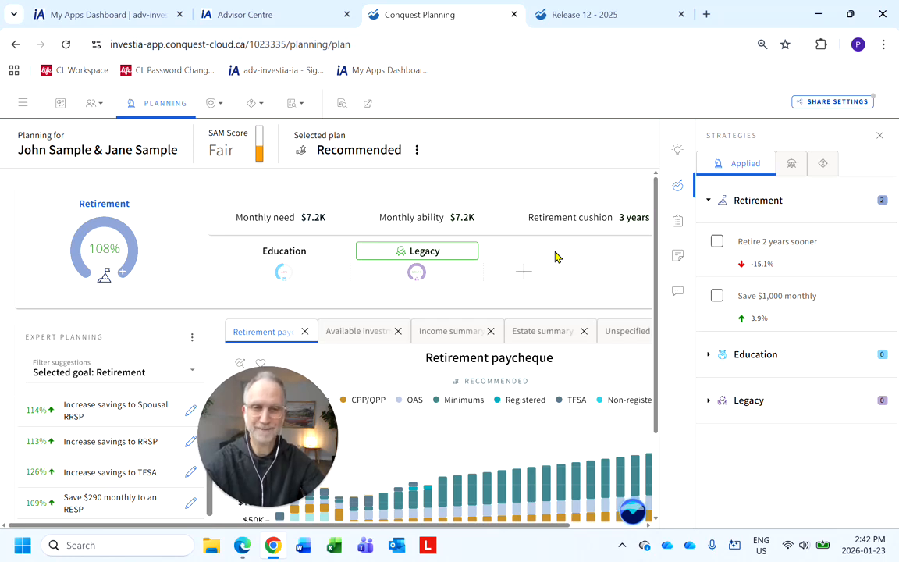
Close the Strategies panel and open the Accounts page from the client data overview.
click(678, 185)
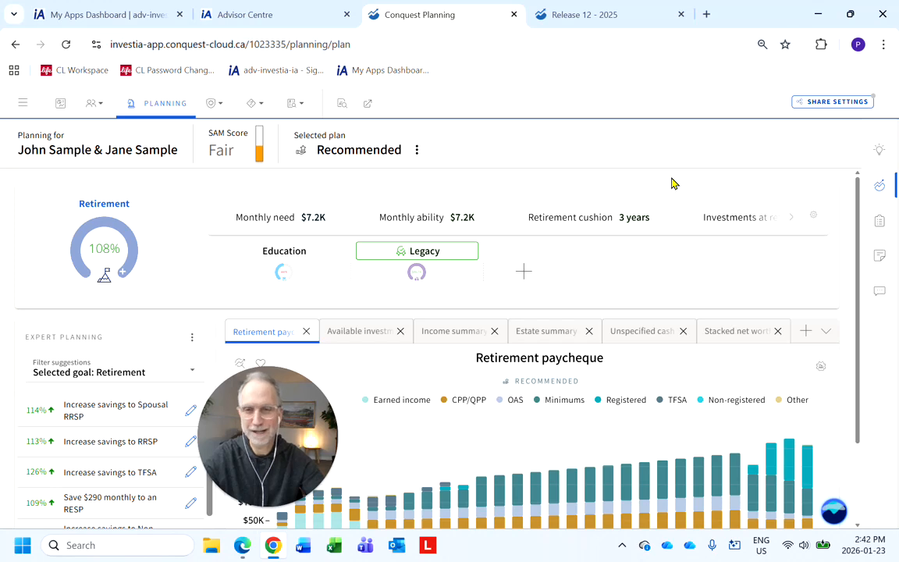
drag(290, 445, 118, 445)
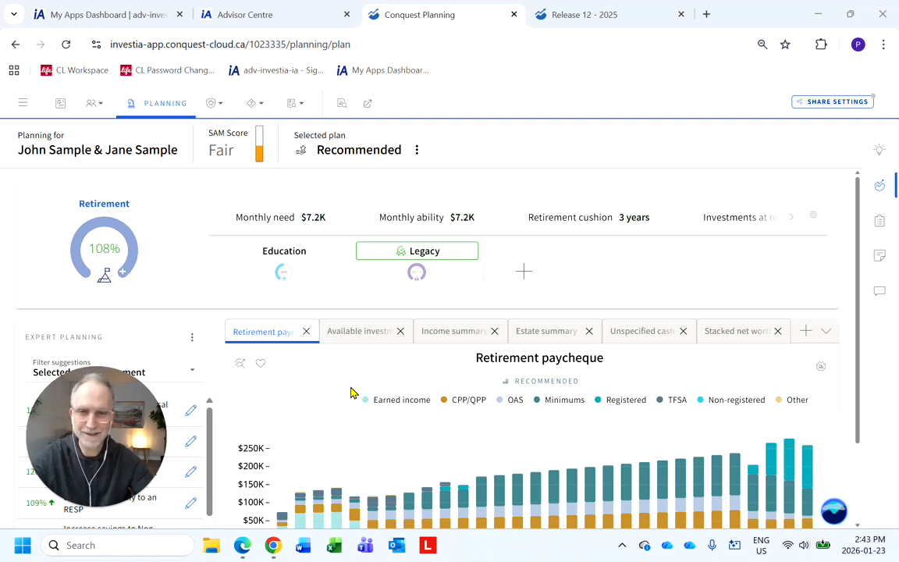
click(132, 151)
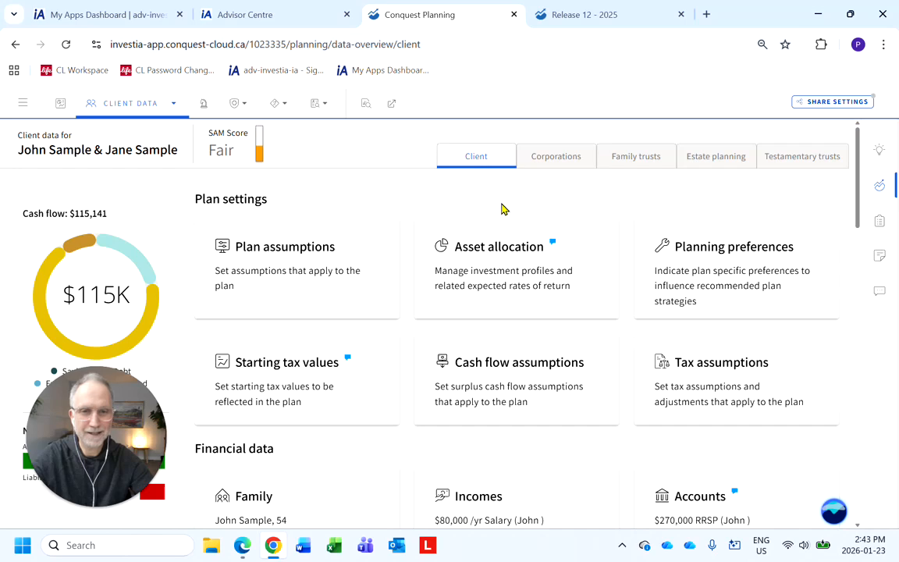
scroll(502, 208, down, 3)
click(714, 344)
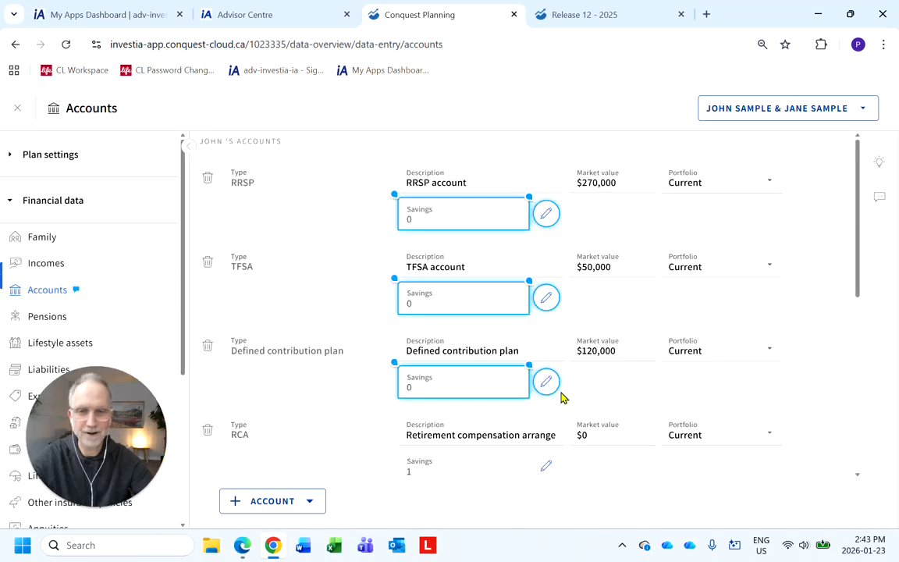
Add a new RCA account for John from the other account types.
click(238, 501)
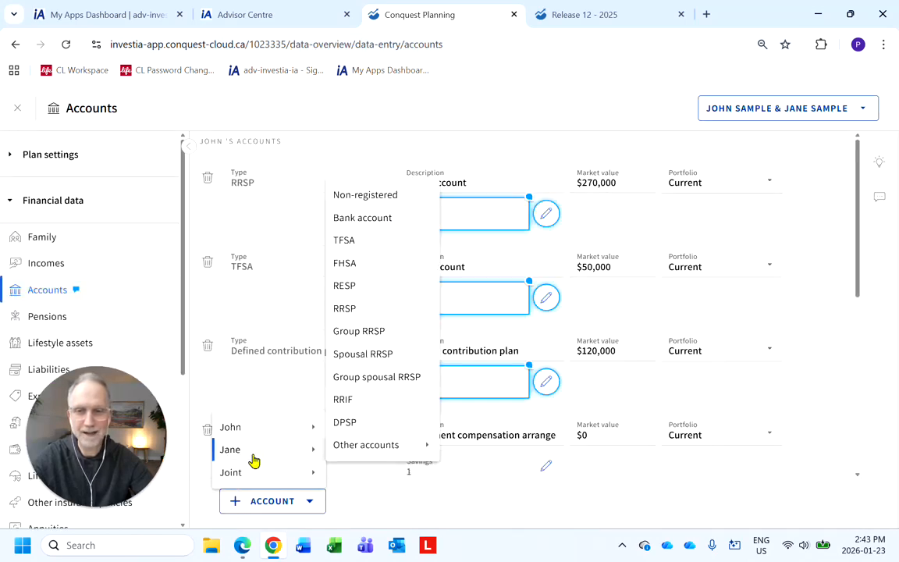
mouse_move(314, 455)
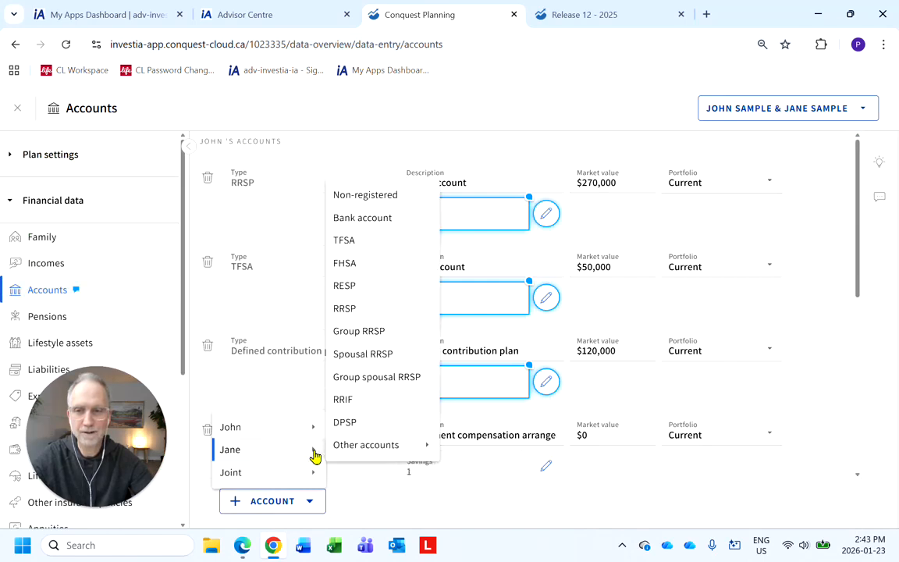
mouse_move(361, 429)
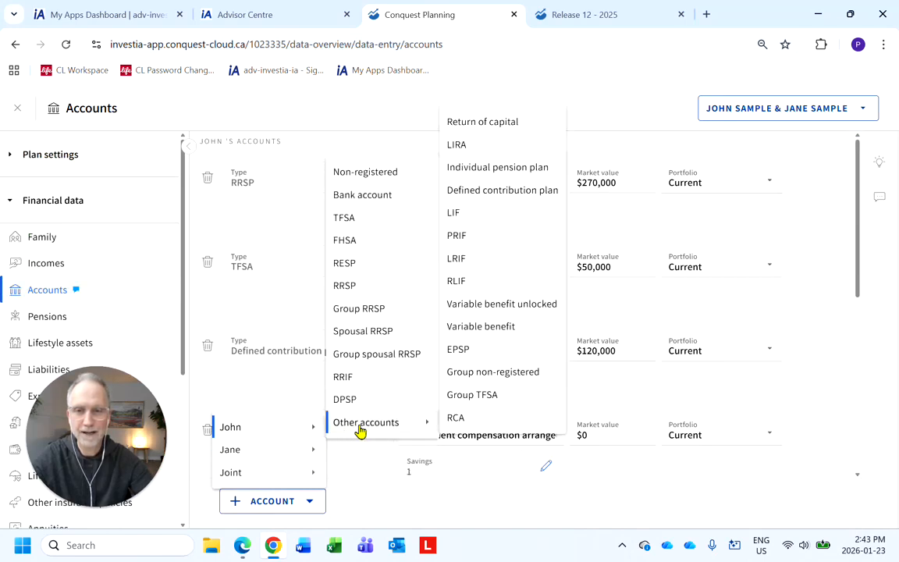
click(471, 422)
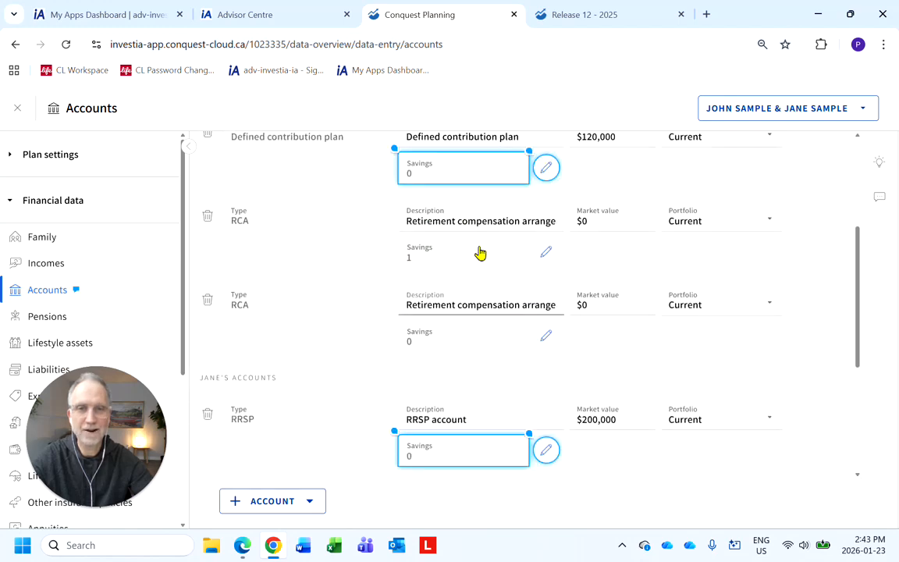
Open the new RCA's detailed data and review its information fields and savings section before closing it.
click(547, 337)
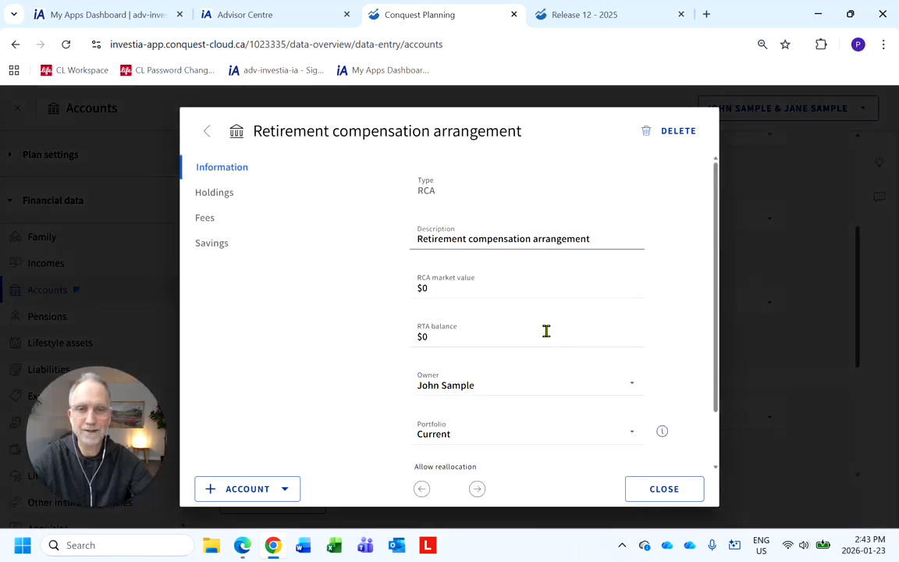
click(457, 289)
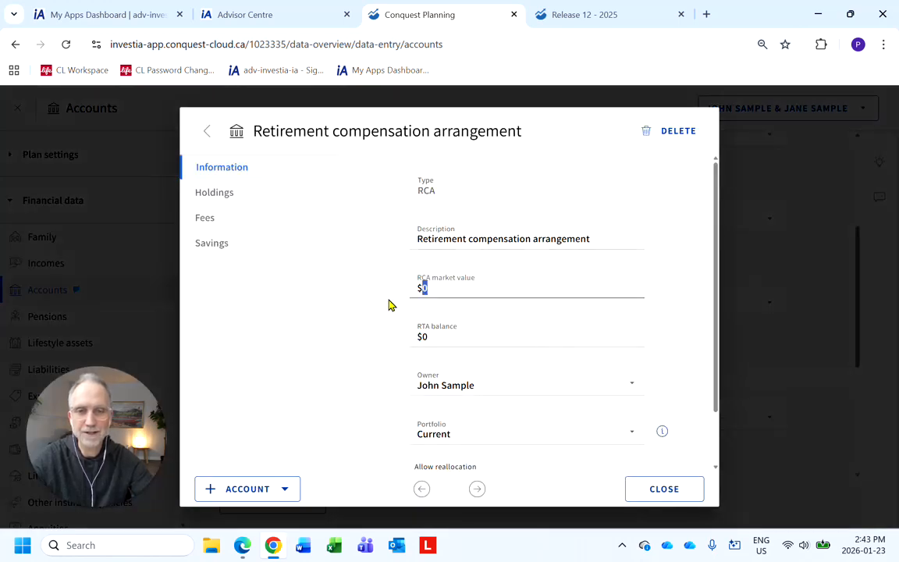
click(426, 336)
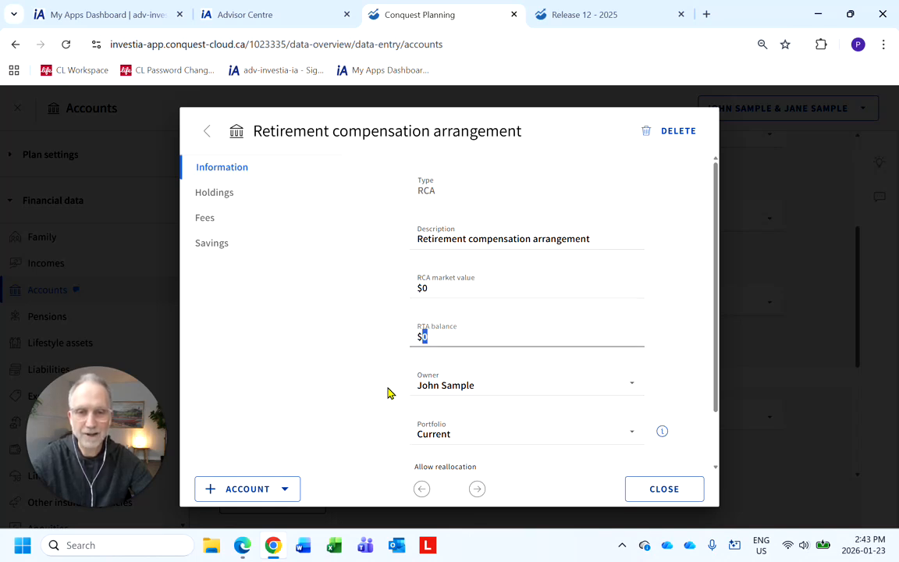
click(239, 242)
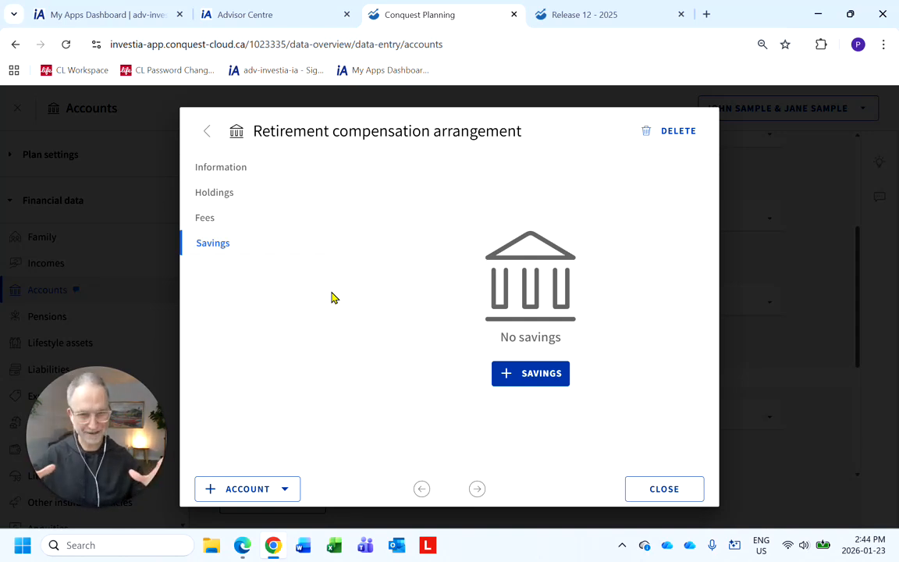
click(665, 489)
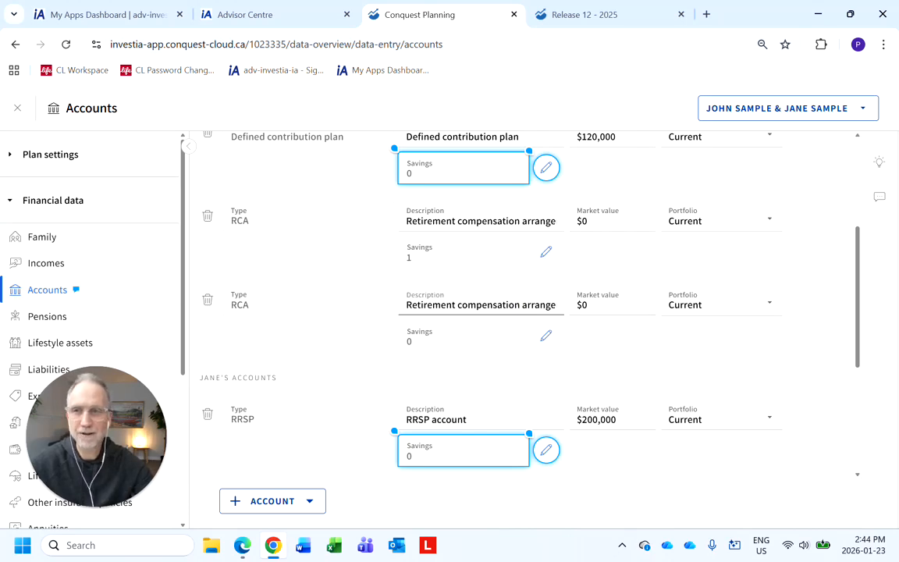
Close the Accounts page and reopen it from the Accounts card on the client data overview.
click(17, 108)
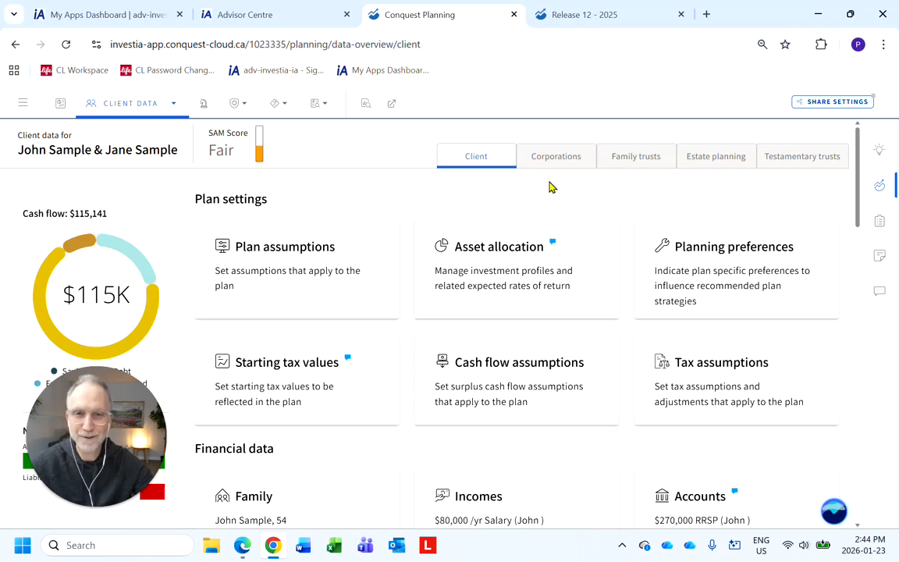
scroll(552, 207, down, 3)
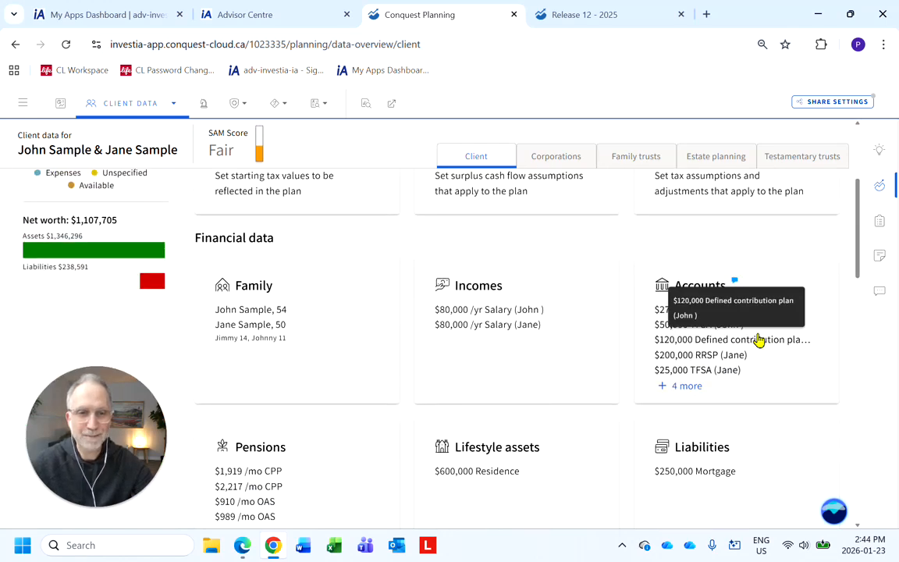
click(759, 339)
Browse the account types offered for joint and Jane accounts without adding any account.
click(265, 501)
mouse_move(278, 483)
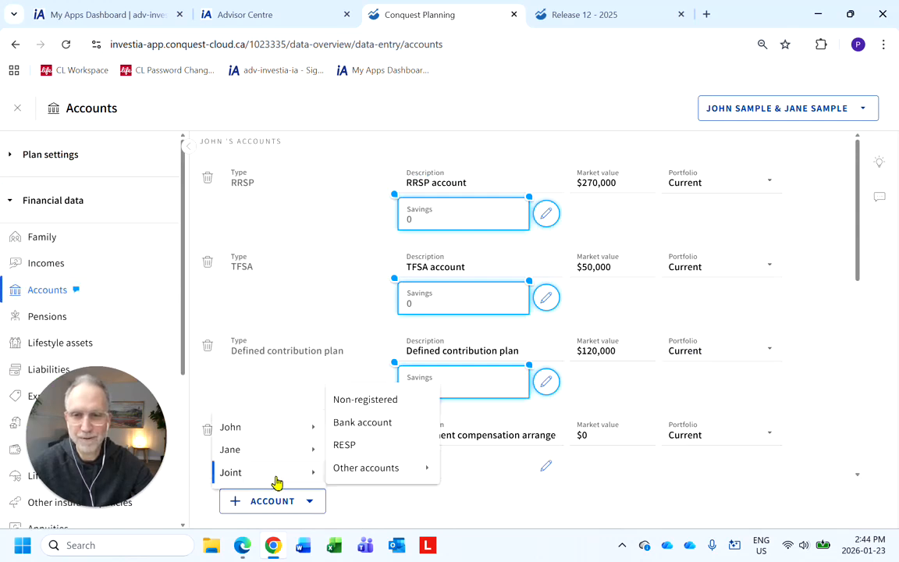
mouse_move(287, 453)
mouse_move(338, 453)
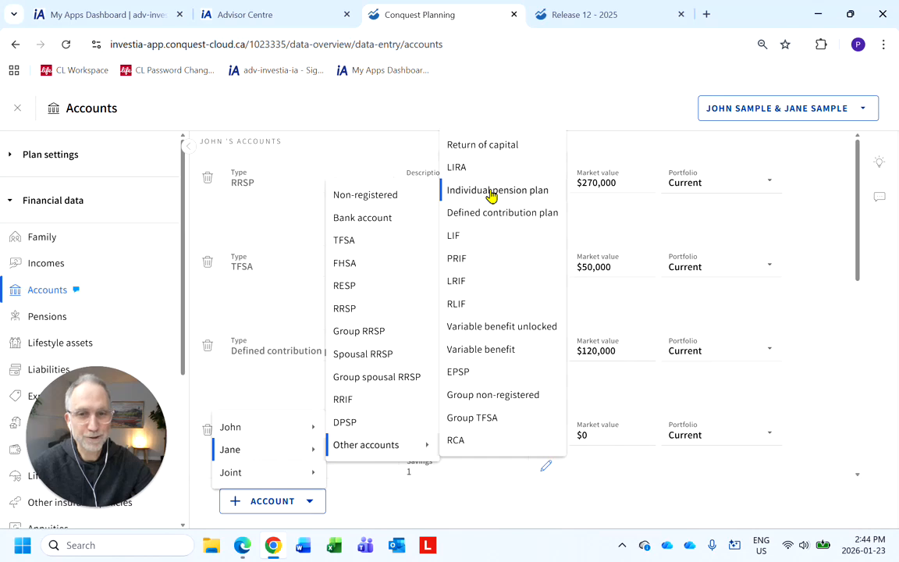
click(639, 221)
Switch to the Release 12 – 2025 notes tab and scroll through the estate distribution, legacy and spousal trust sections.
click(583, 15)
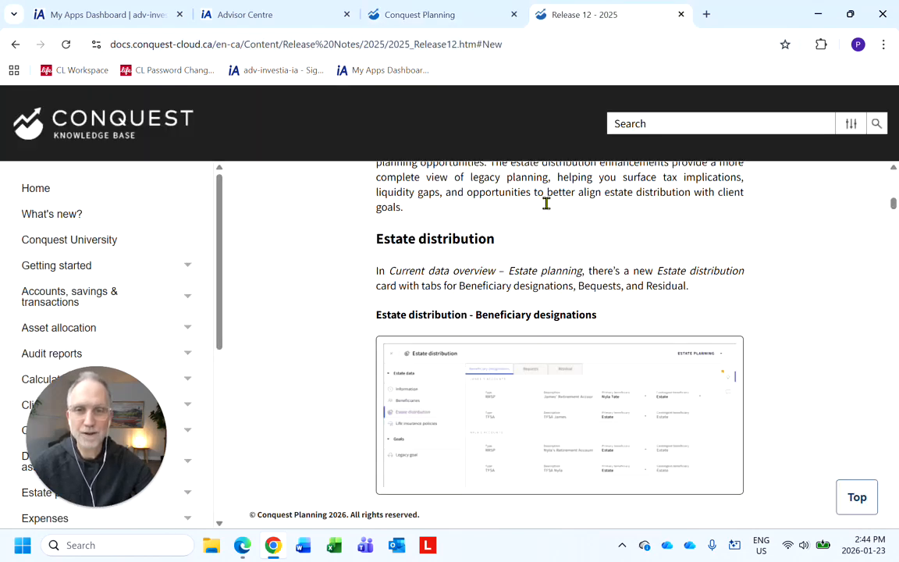
scroll(395, 313, down, 3)
scroll(394, 312, down, 10)
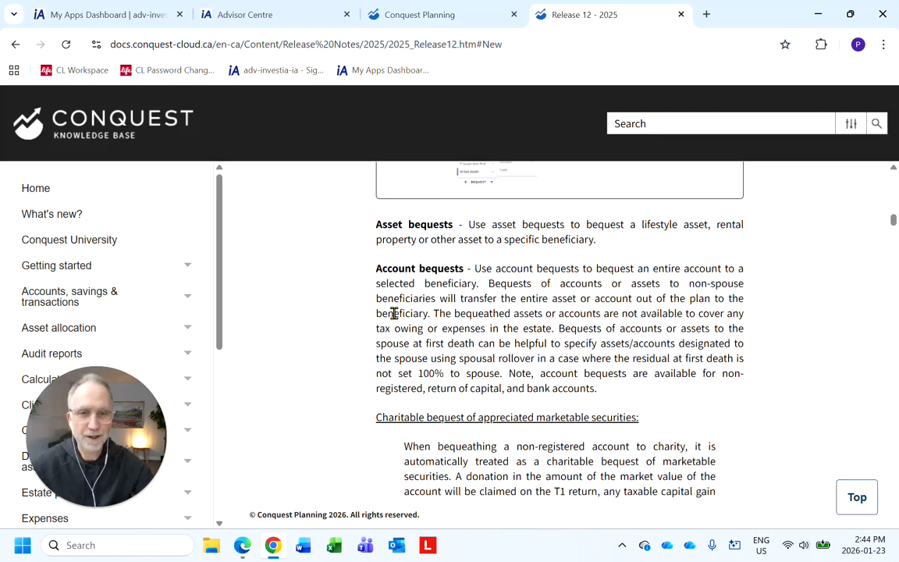
scroll(394, 313, down, 8)
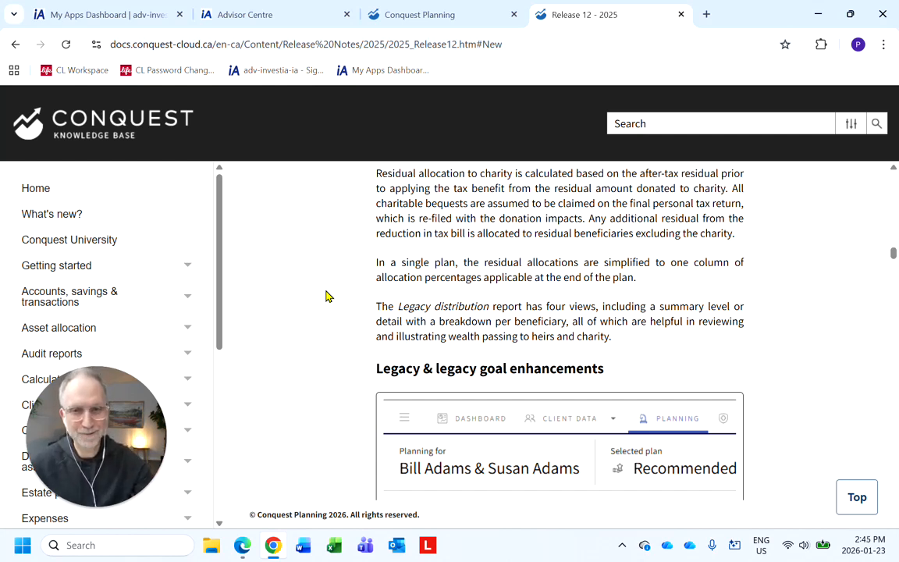
scroll(328, 296, down, 10)
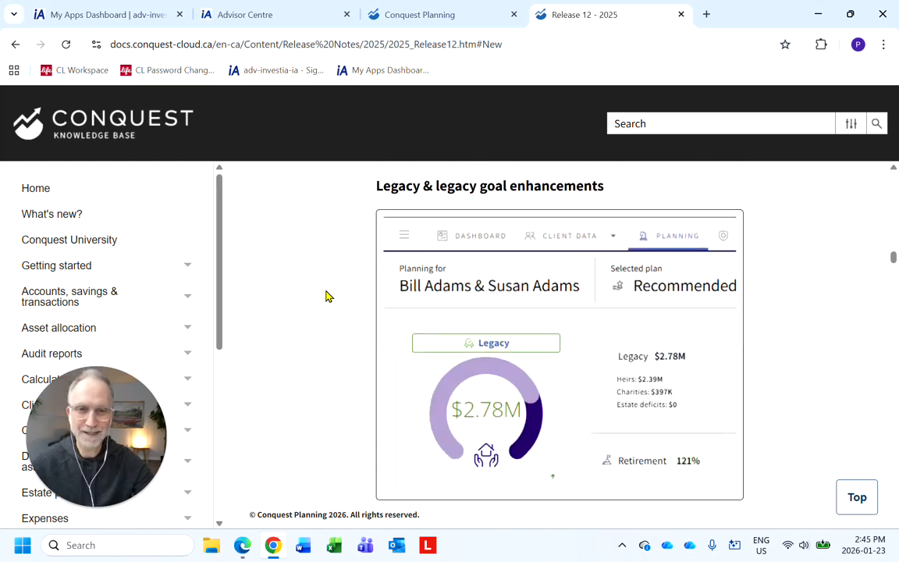
scroll(327, 296, down, 10)
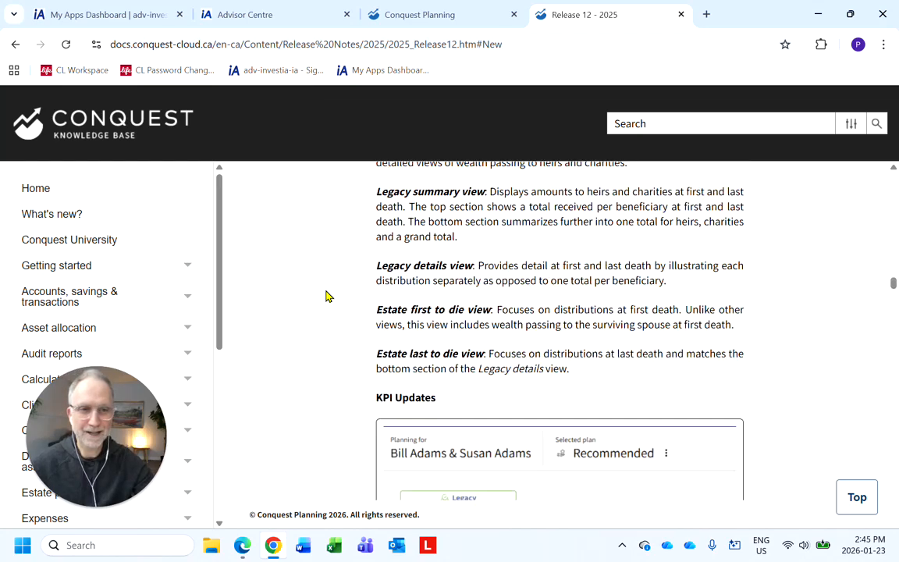
scroll(327, 296, down, 10)
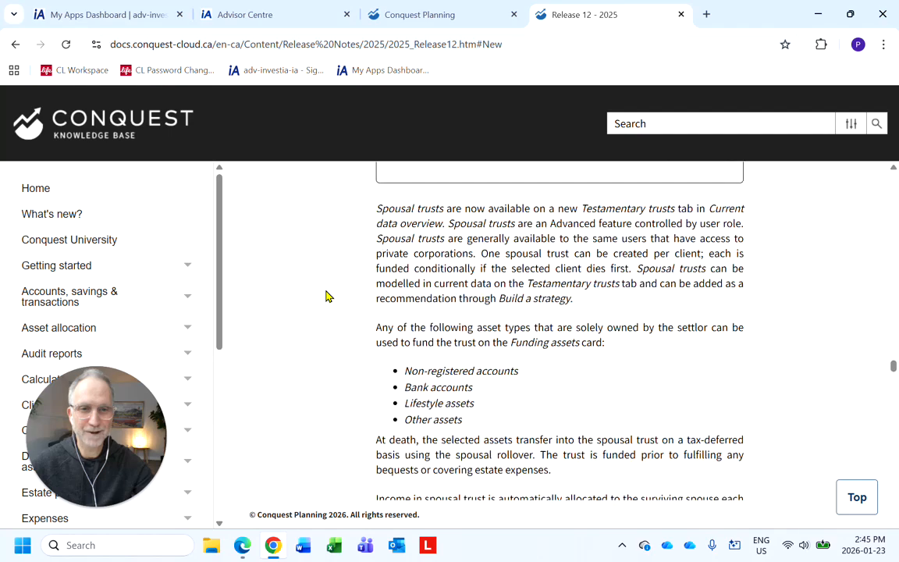
drag(893, 387, 895, 194)
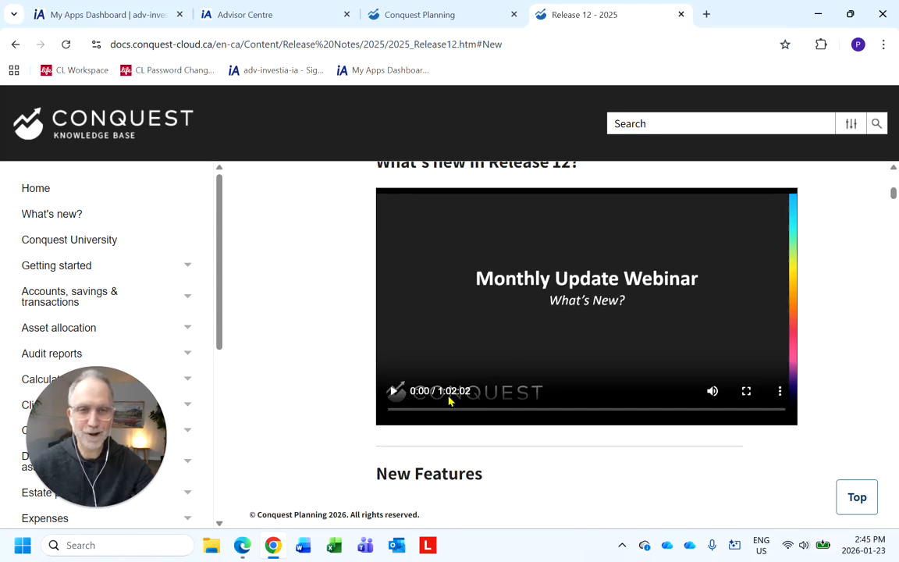